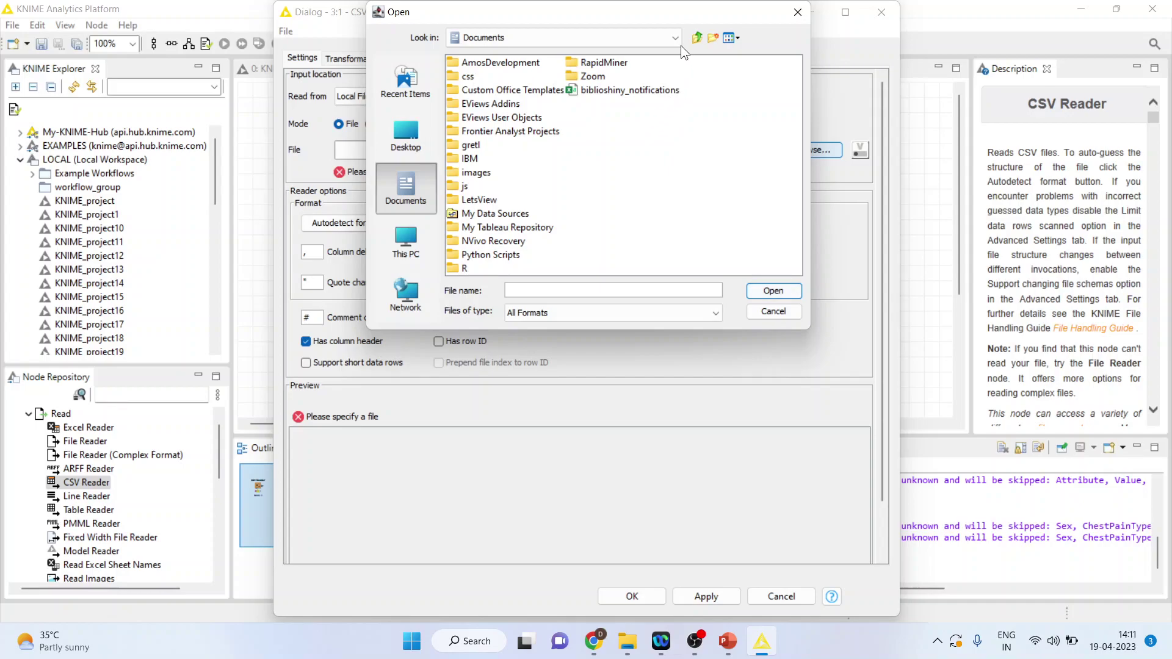
Set the CSV Reader's input file to heart1.csv from the Data folder under Predictive Analytics > Knime, and execute the node
left_click(525, 71)
double_click(512, 90)
double_click(762, 118)
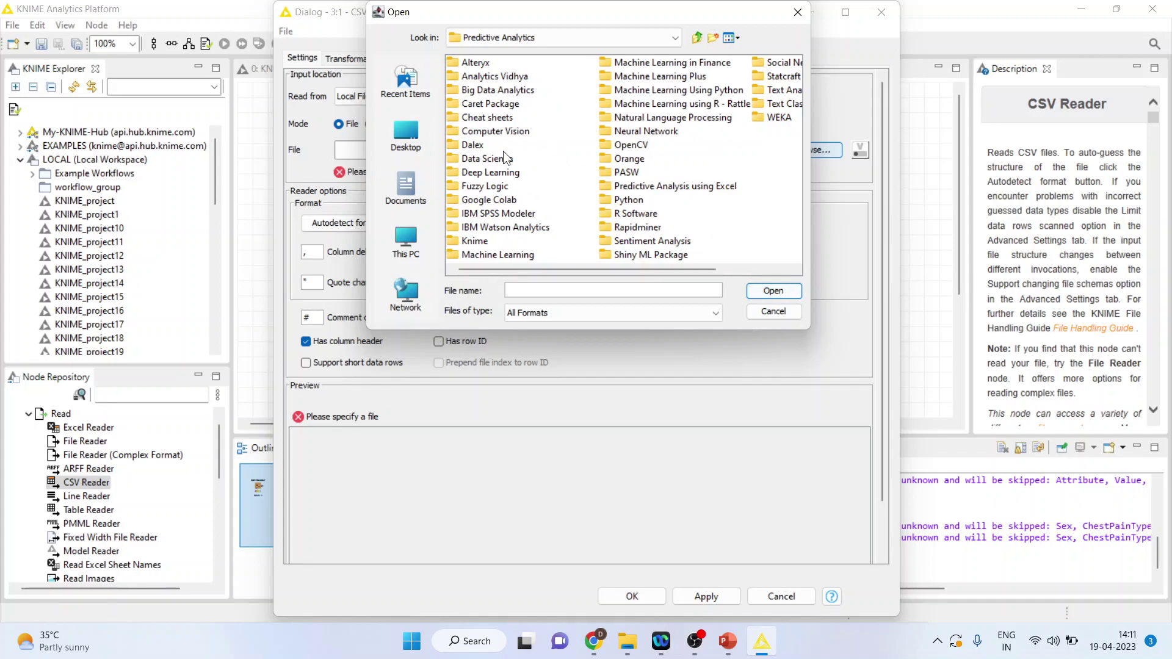
double_click(461, 240)
left_click(473, 108)
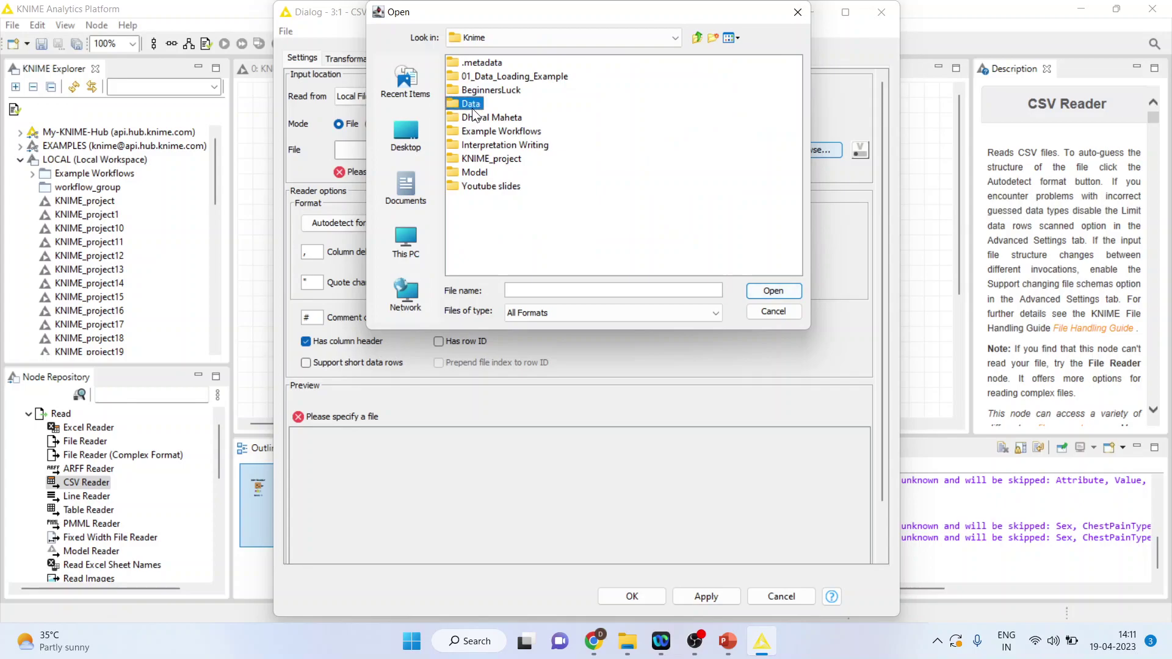
double_click(474, 108)
left_click(474, 76)
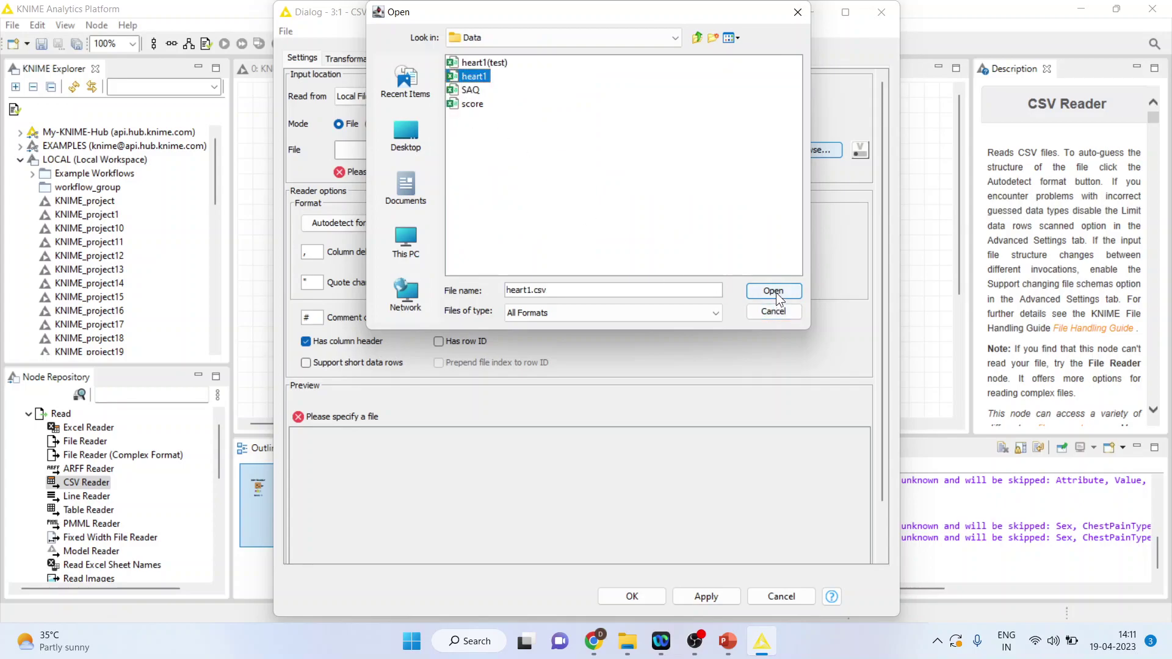
left_click(774, 292)
left_click(646, 596)
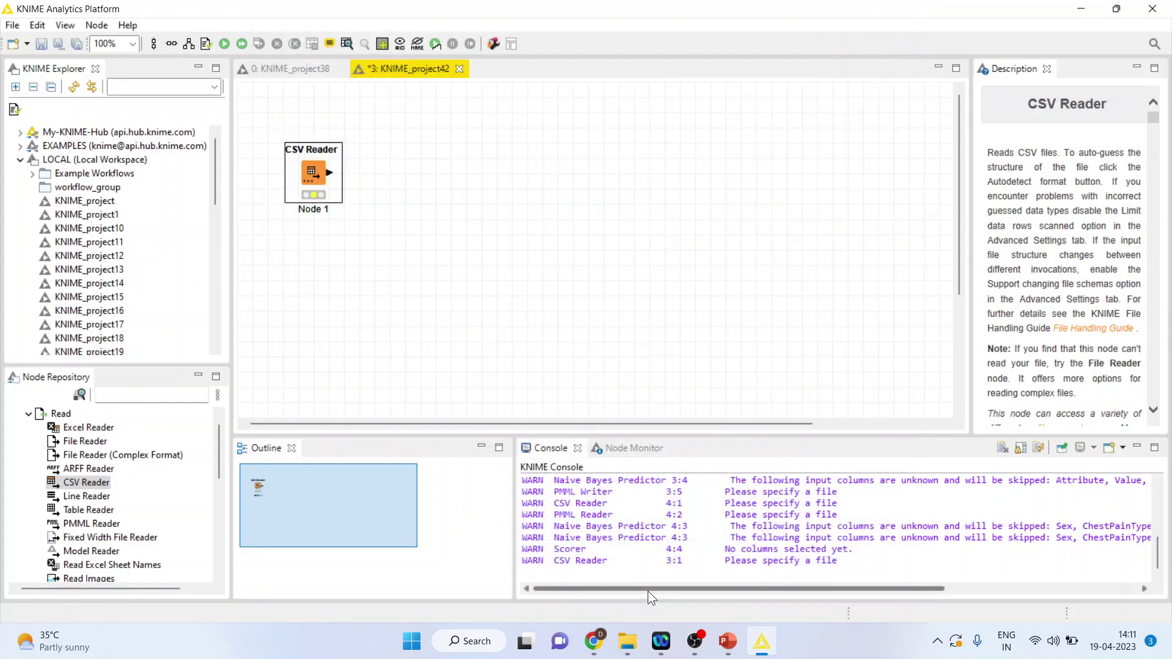
right_click(320, 177)
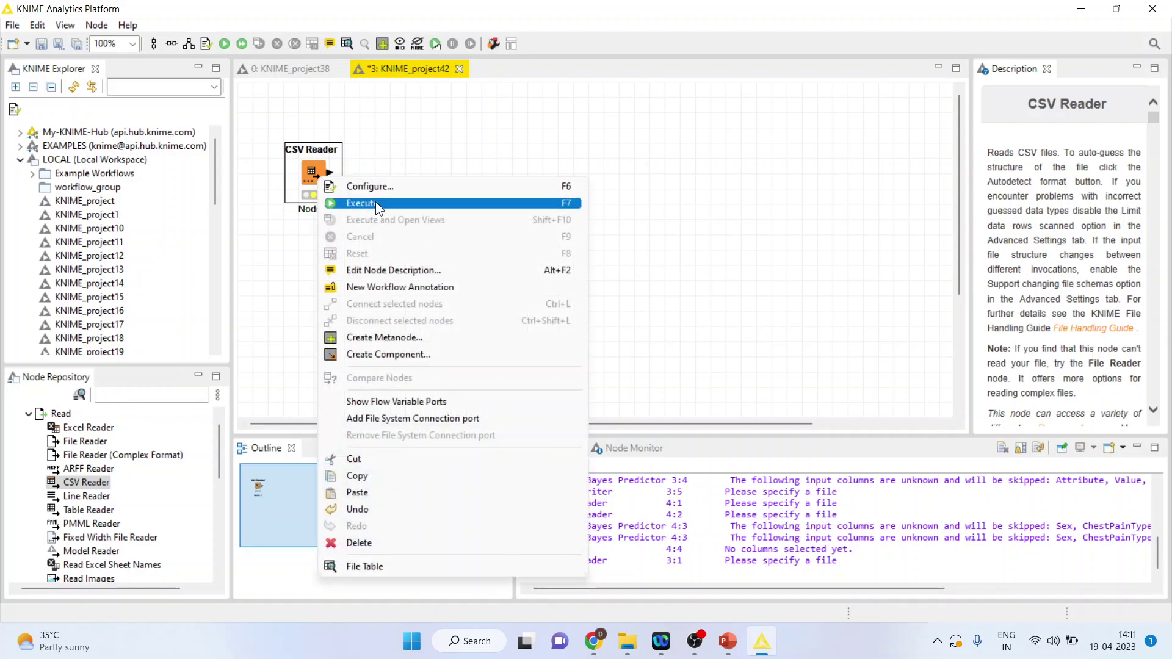
left_click(376, 203)
Review the CSV Reader's file table, examining the Age, RestingBP, Cholesterol and MaxHR columns, and close it
right_click(318, 177)
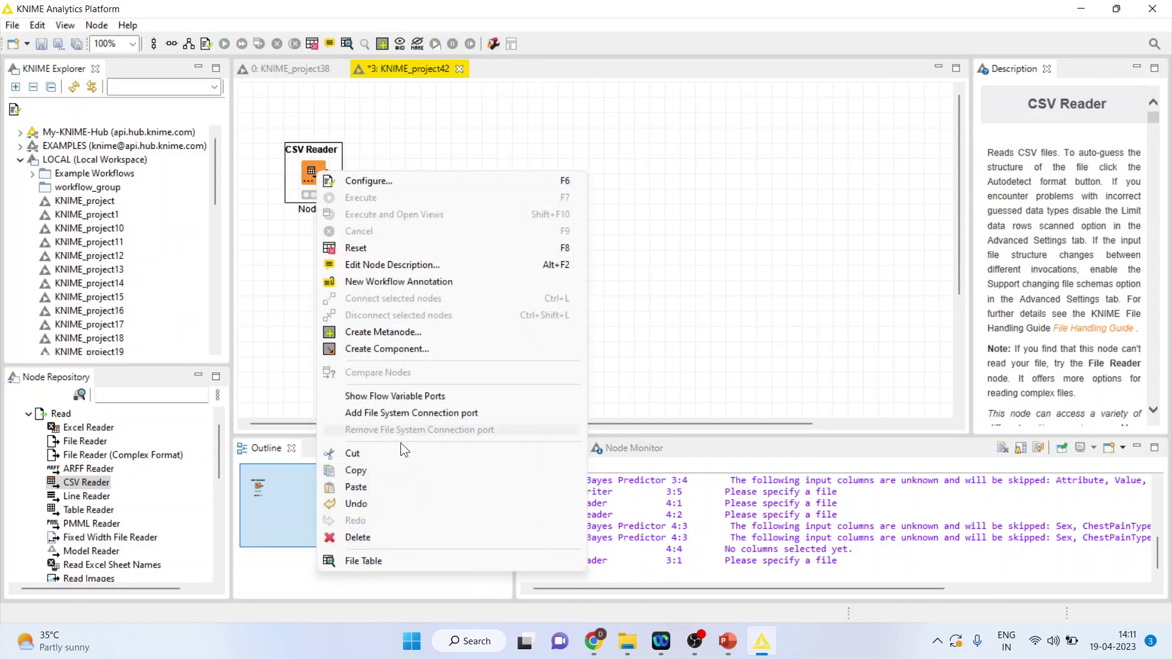
left_click(416, 563)
left_click_drag(832, 136, 846, 390)
left_click_drag(211, 131, 214, 365)
left_click_drag(375, 131, 404, 387)
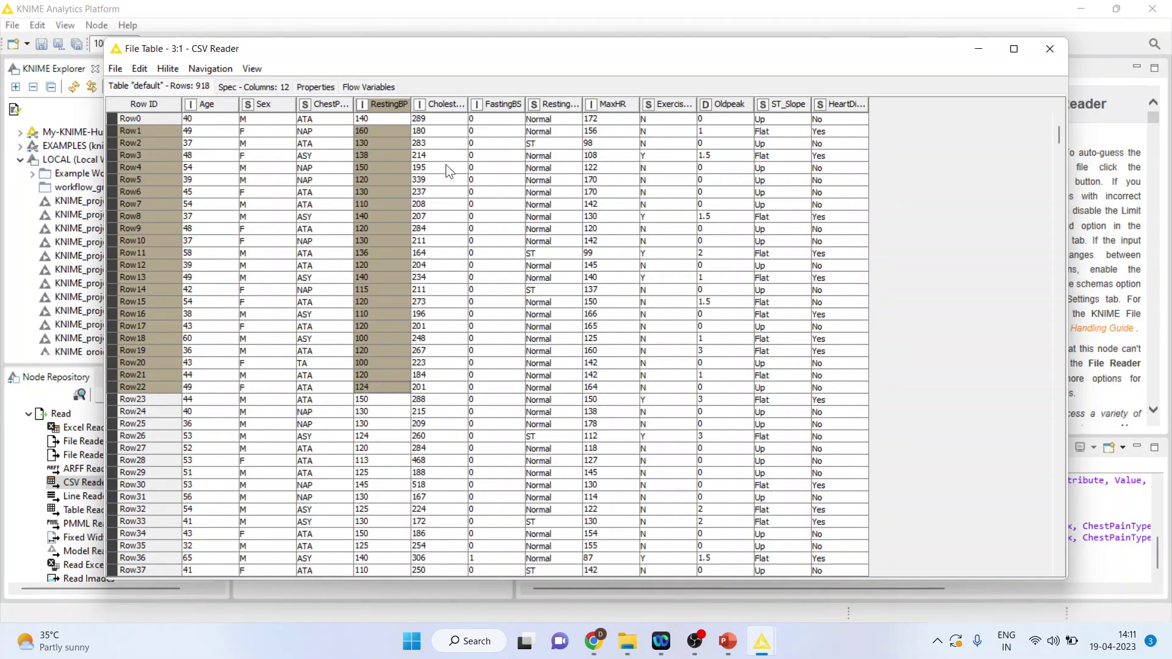
left_click_drag(449, 172, 457, 445)
left_click_drag(590, 168, 610, 459)
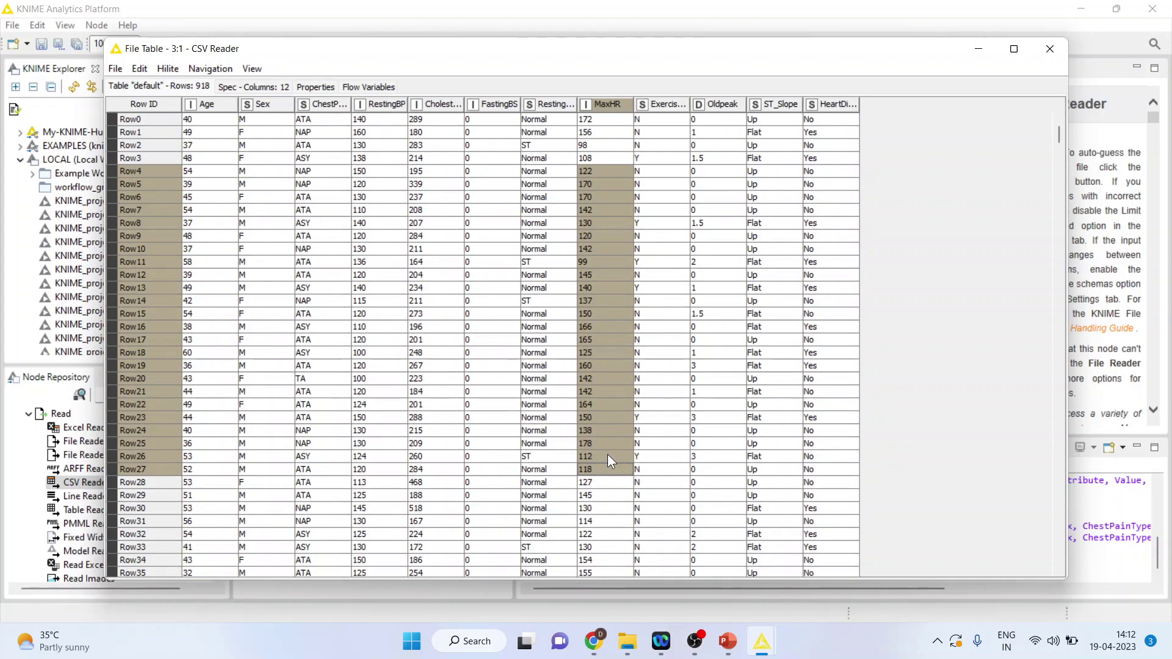
left_click(1060, 47)
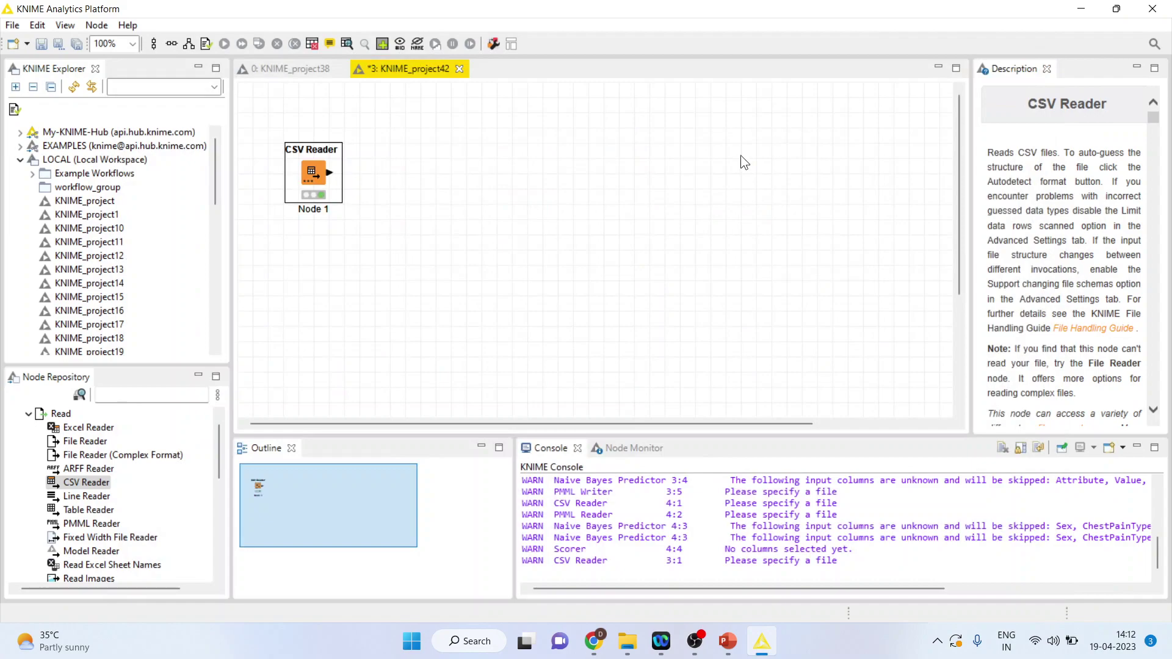
Search the node repository for "normaliz" and add a Normalizer node connected to the CSV Reader
left_click(137, 395)
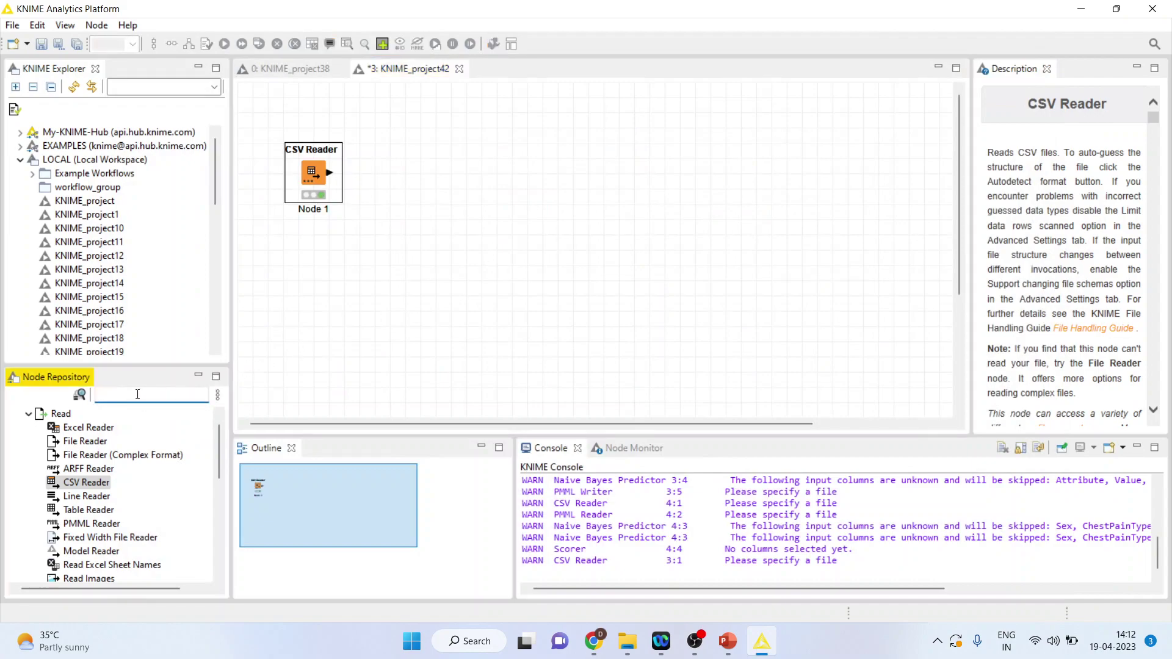
type("normaliz")
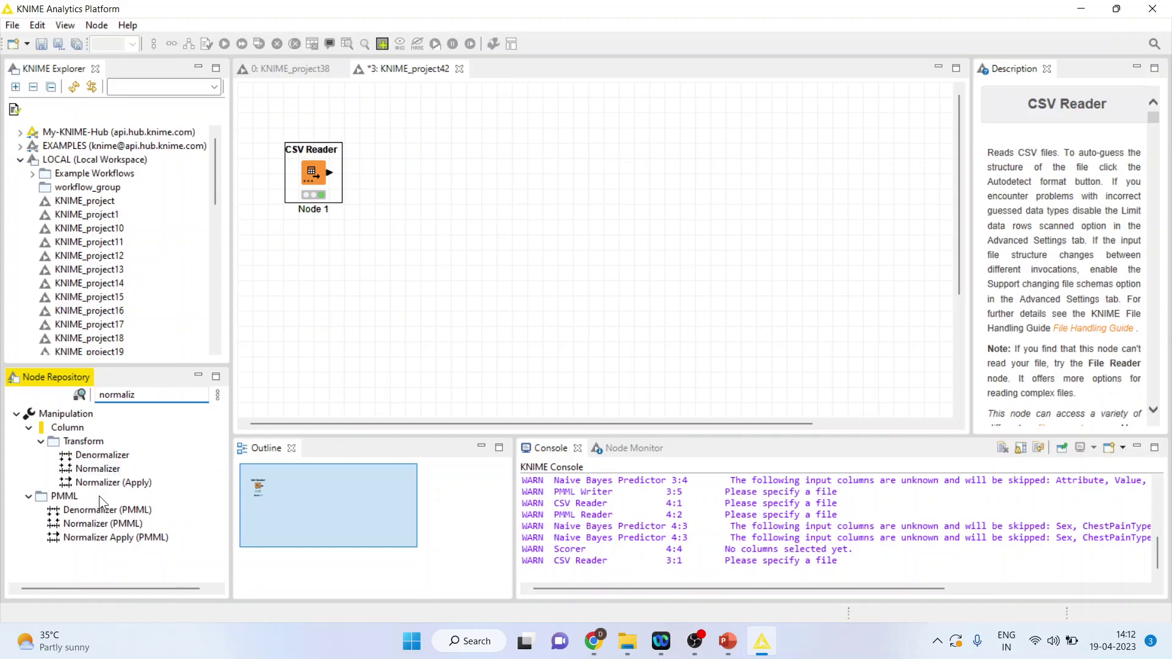
double_click(98, 468)
Exclude FastingBS from the Normalizer's columns, keep Min-Max Normalization from 0.0 to 1.0, and execute the node
right_click(387, 178)
left_click(463, 191)
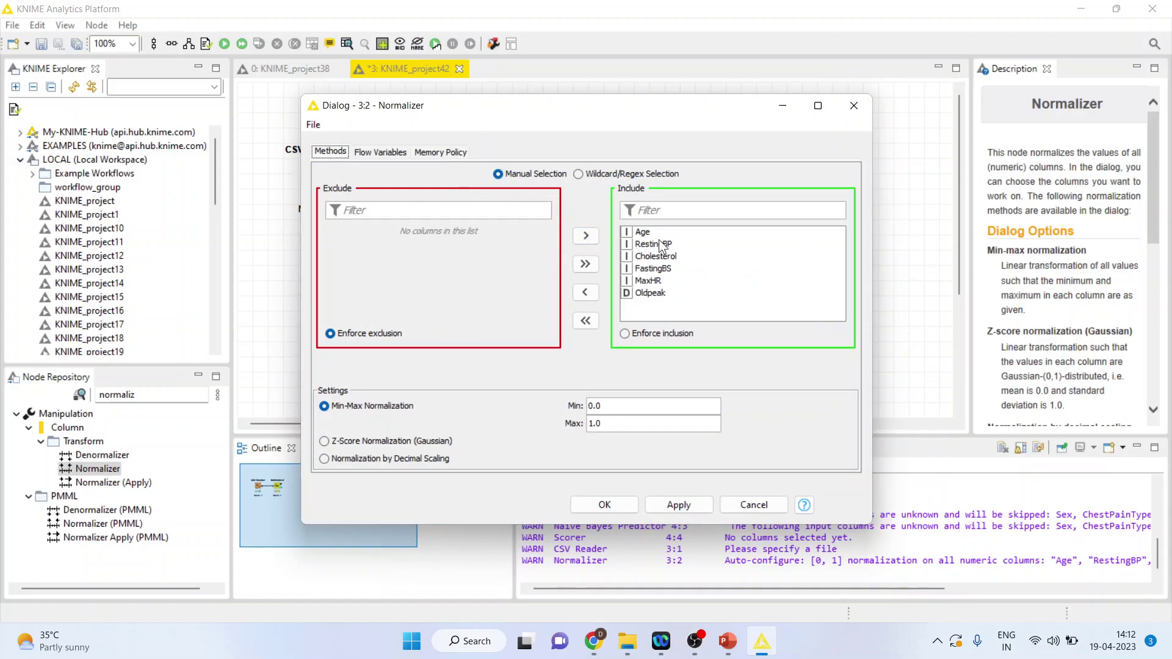
left_click(664, 270)
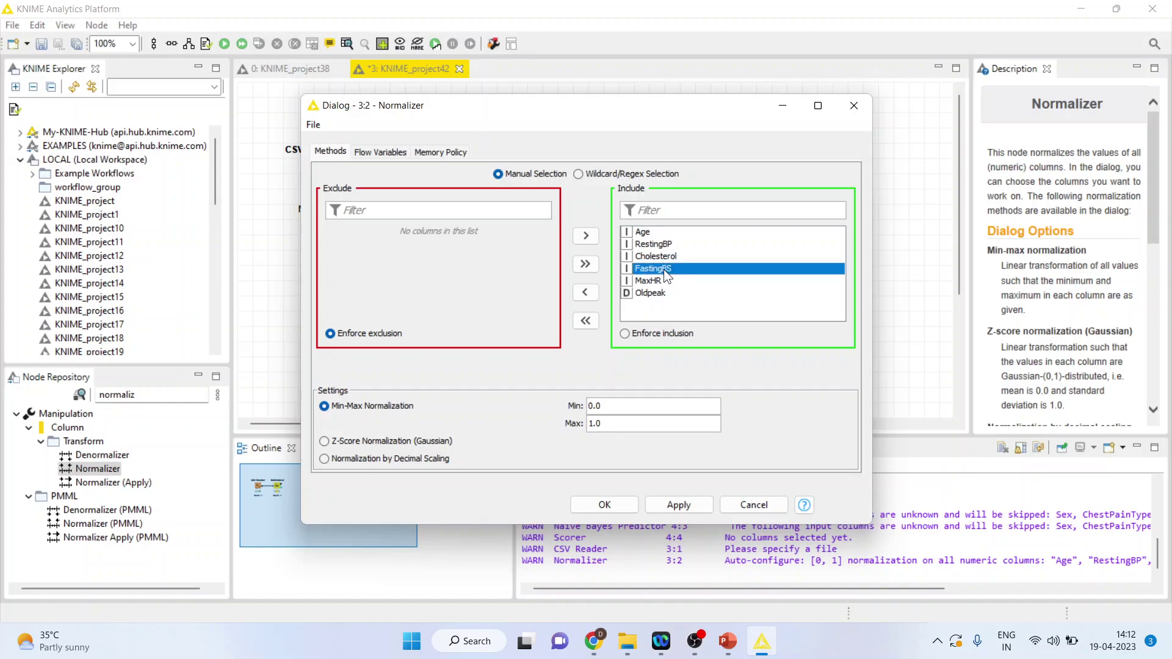
left_click(586, 293)
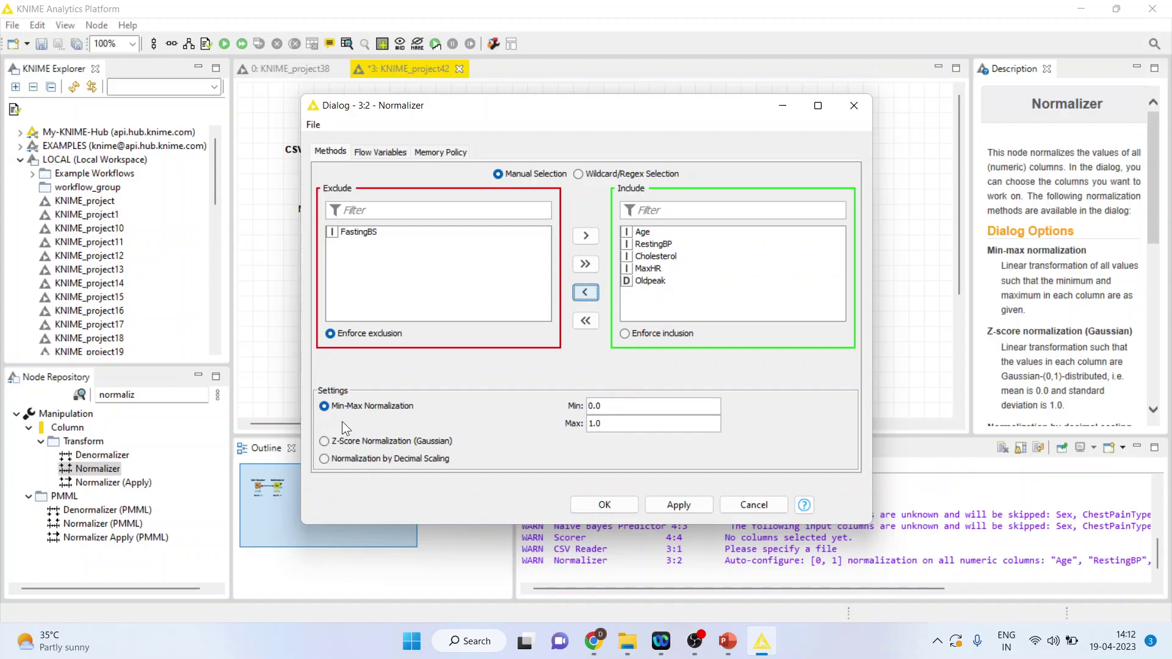
left_click(605, 507)
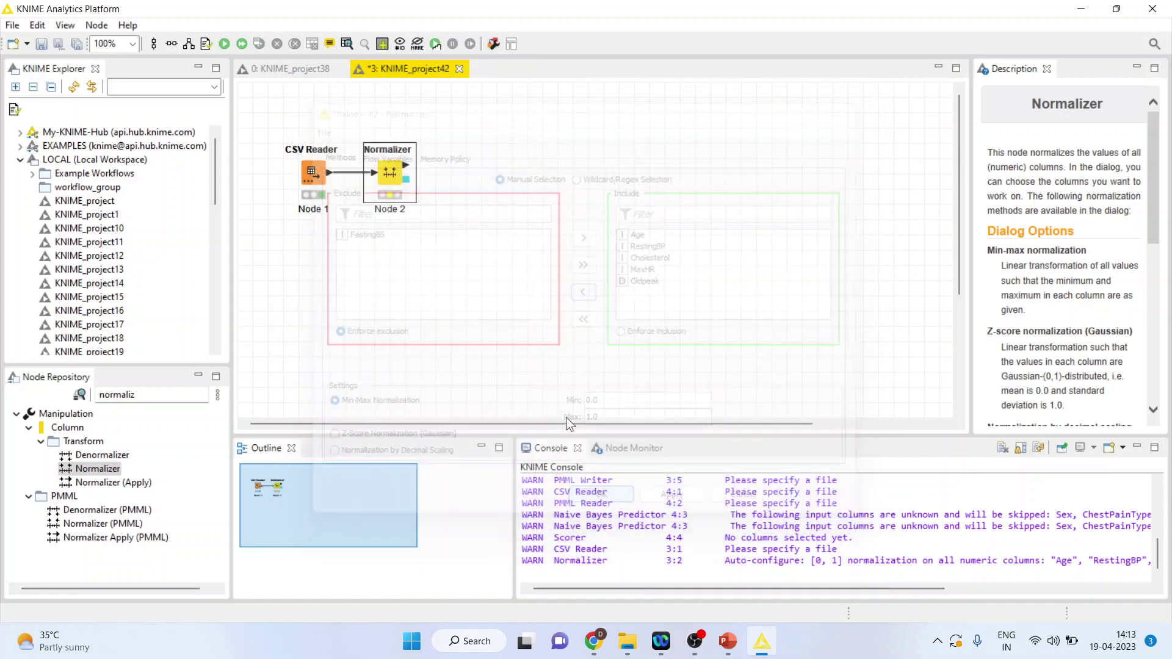
right_click(381, 172)
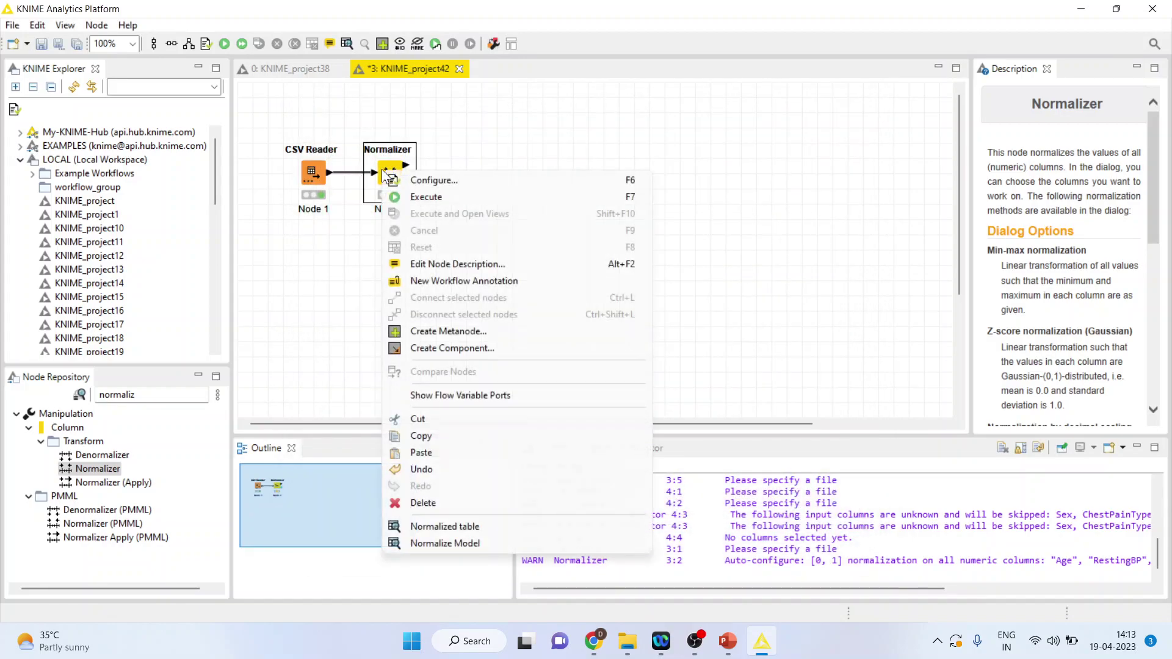
left_click(420, 193)
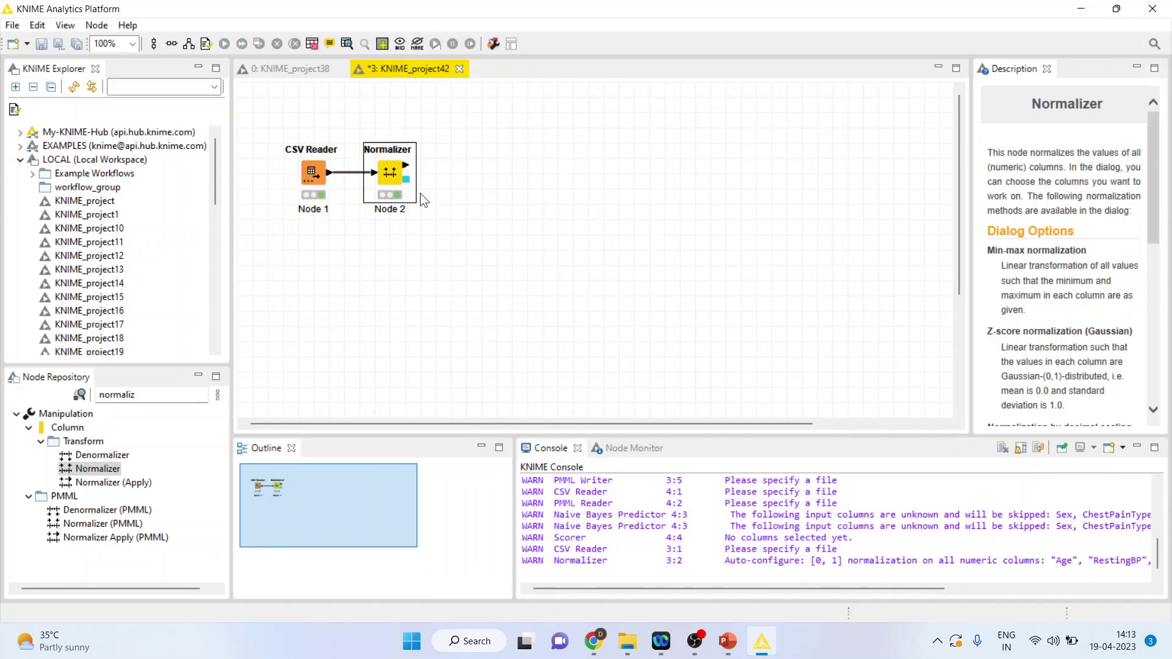
Clear the current search text in the node repository
left_click(169, 394)
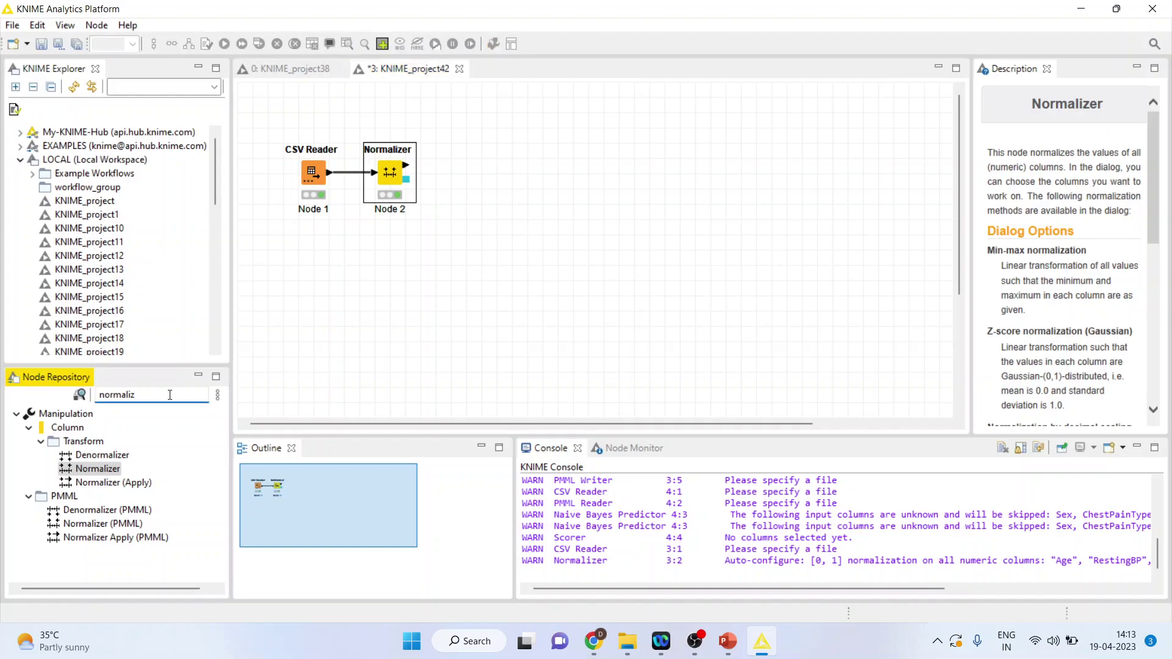
key("BackSpace")
key("BackSpace")
key("BackSpace")
key("BackSpace")
key("BackSpace")
key("BackSpace")
key("BackSpace")
key("BackSpace")
type("x p")
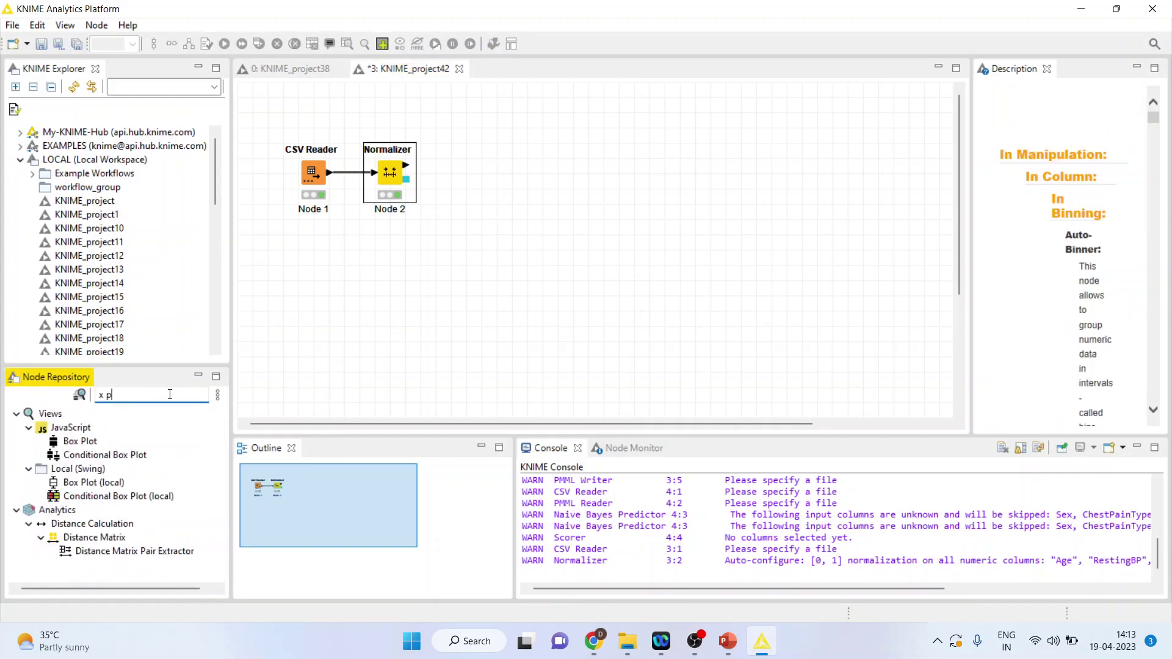
type("ar")
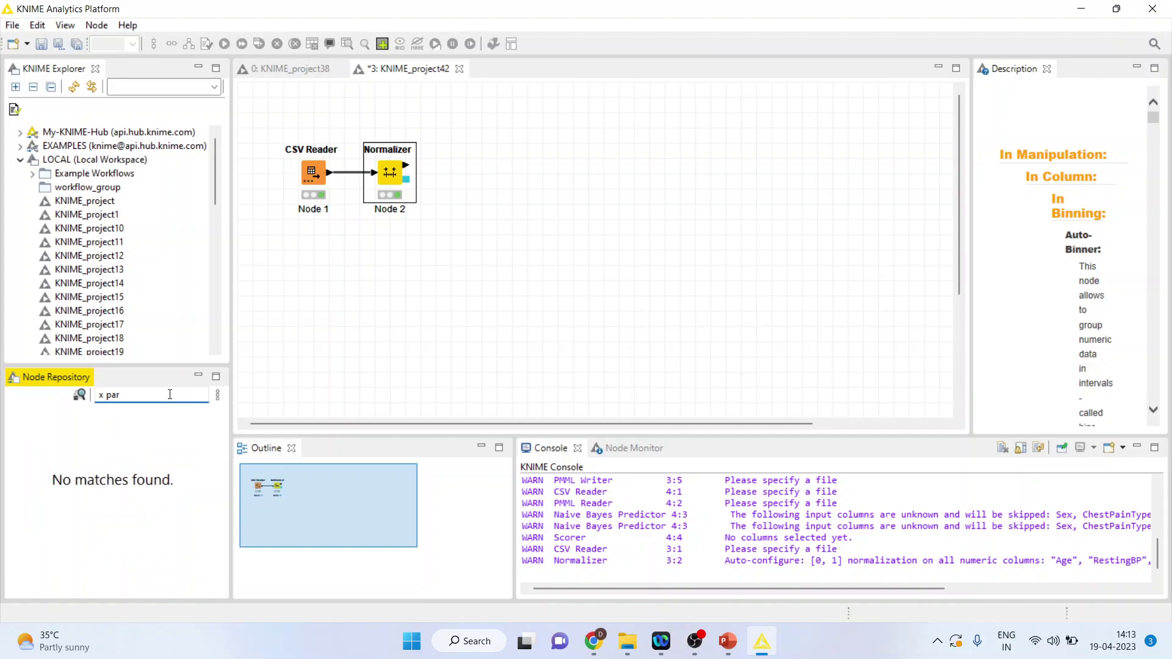
key("BackSpace")
key("BackSpace")
key("BackSpace")
key("BackSpace")
key("BackSpace")
Search the node repository for "part" and add an X-Partitioner node connected to the Normalizer
type("pa")
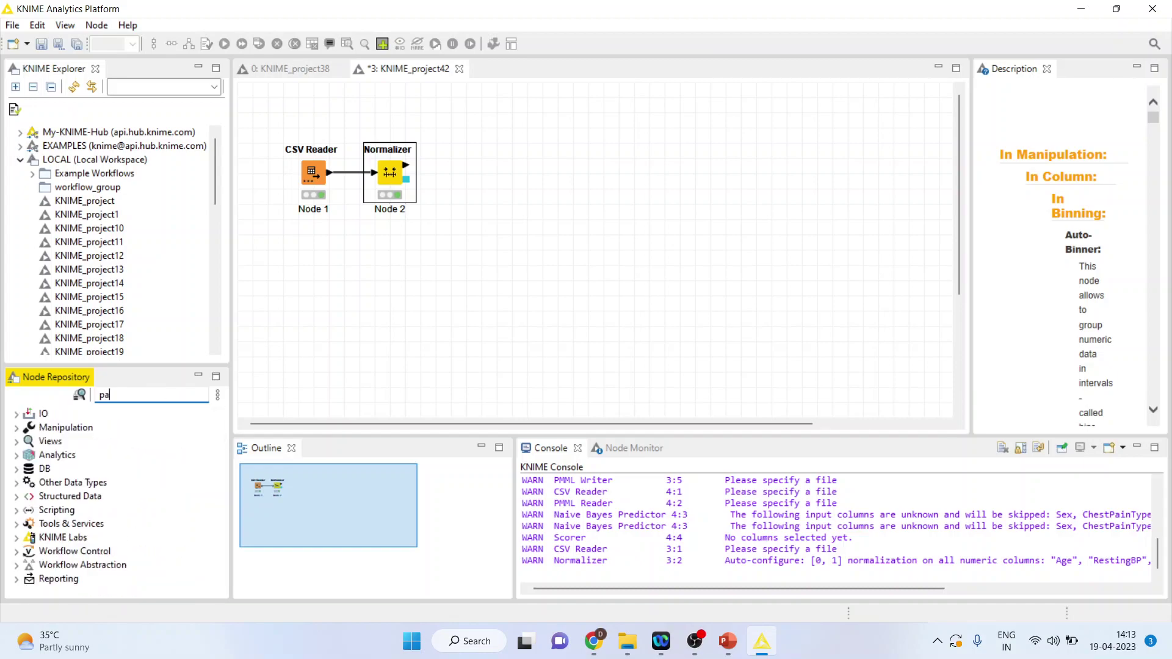
type("rt")
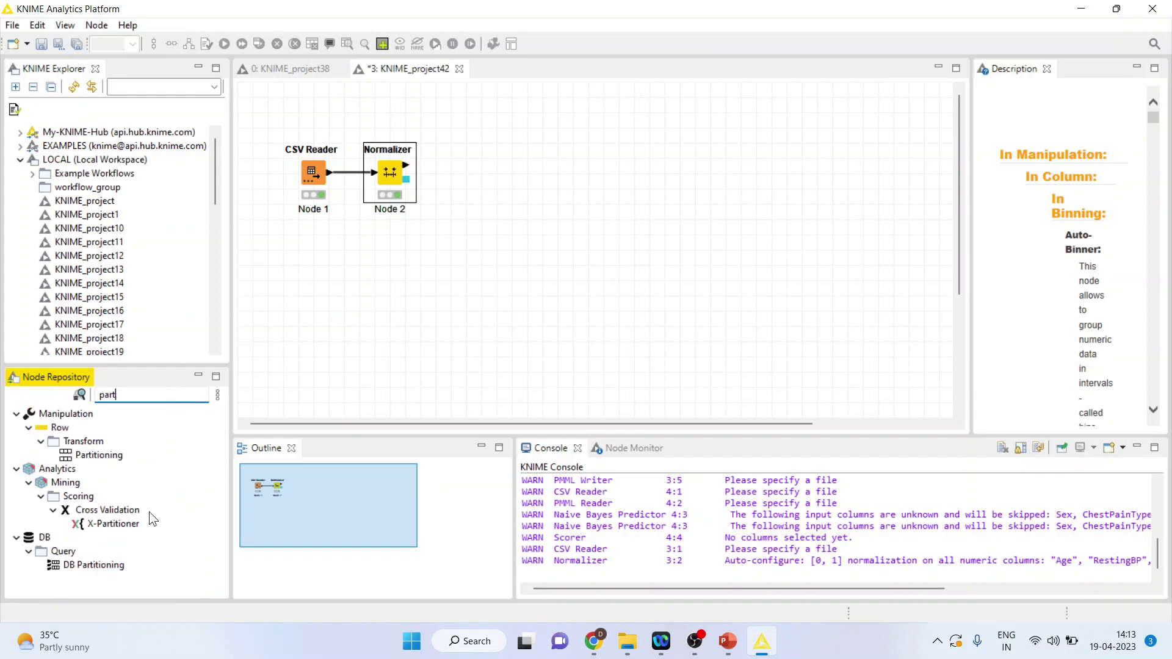
double_click(121, 525)
Set the X-Partitioner to stratified sampling with HeartDisease as the class column, and execute the node
right_click(458, 182)
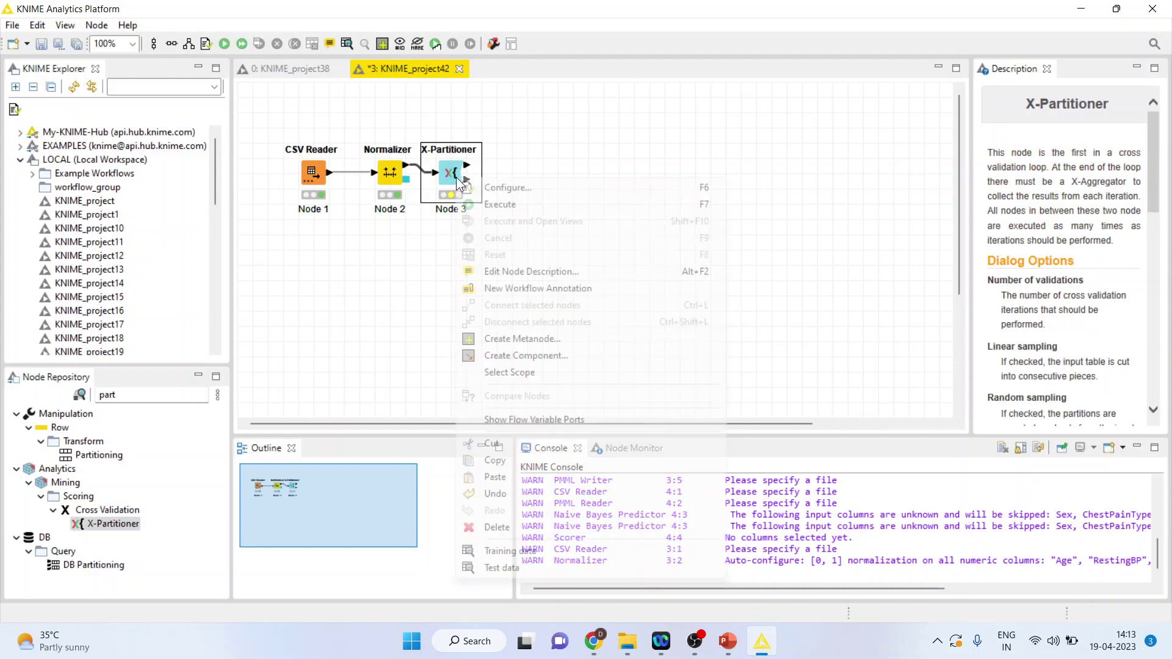
left_click(509, 188)
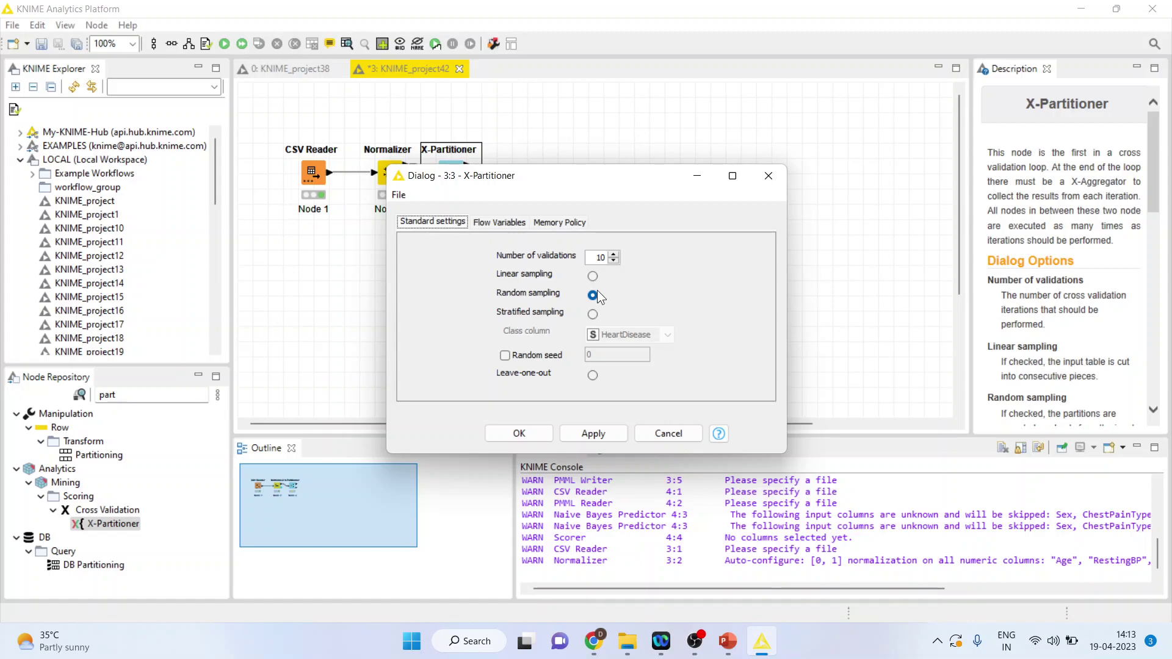
left_click(592, 315)
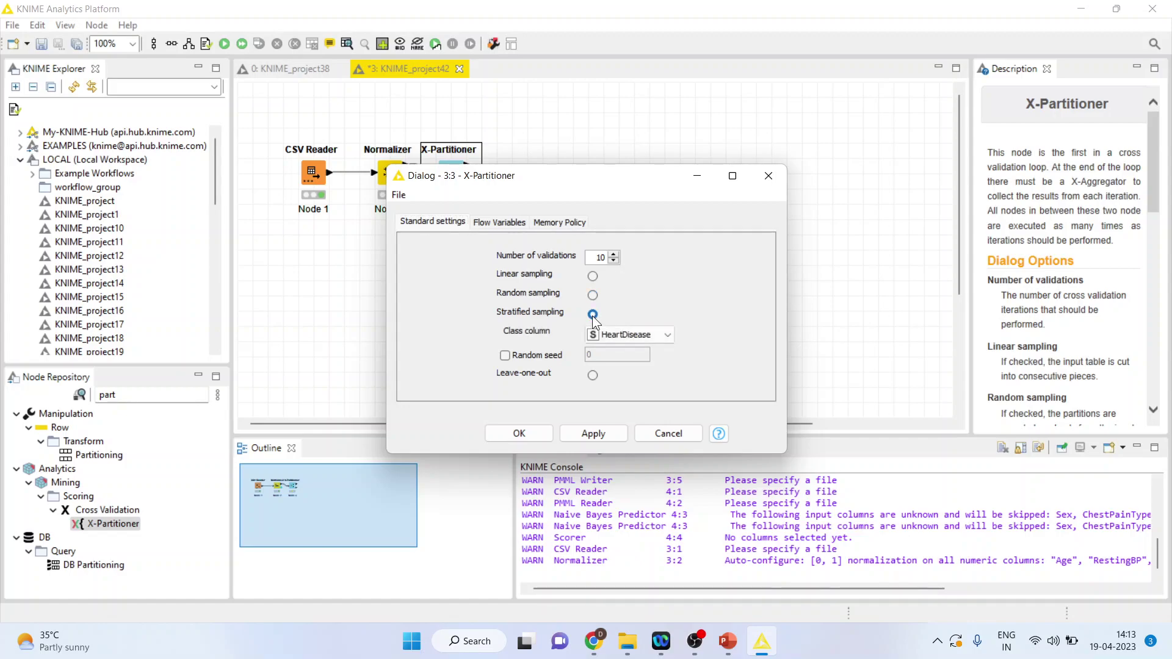
left_click(544, 438)
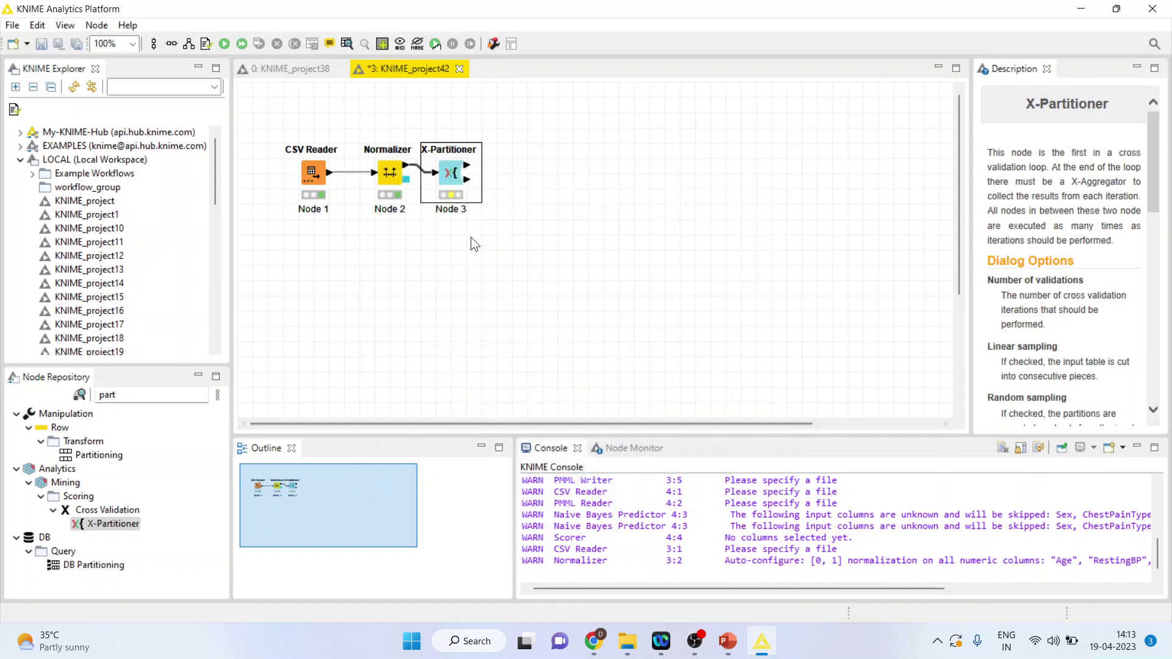
right_click(455, 174)
left_click(498, 198)
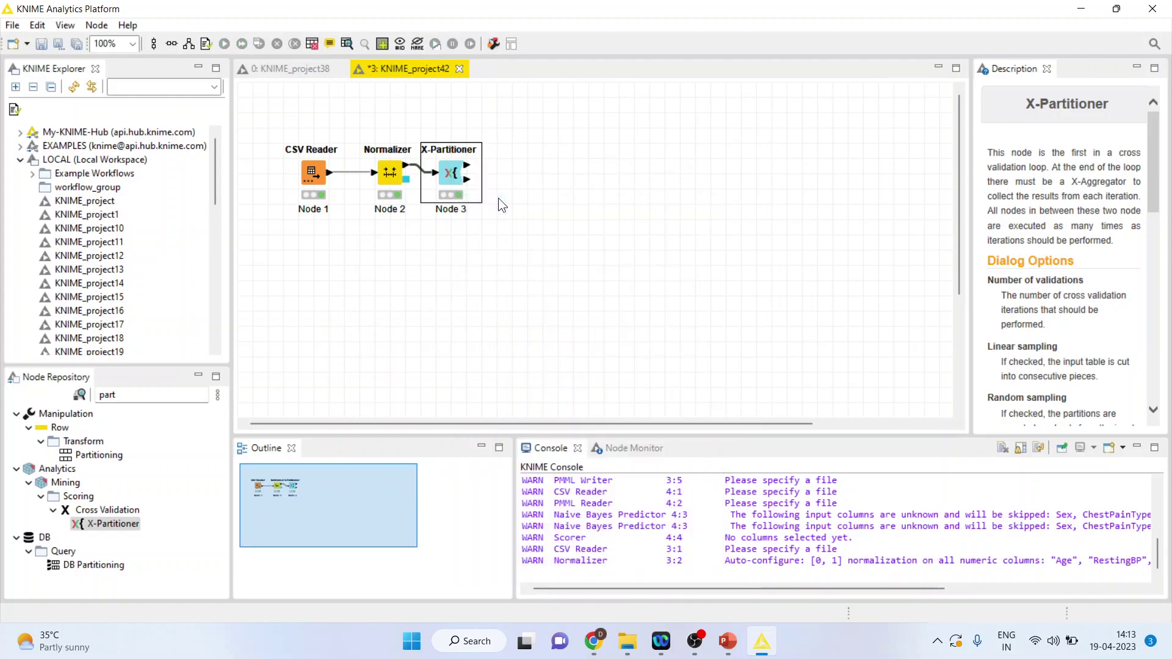
Search the repository for "learn", add a Naive Bayes Learner connected to the X-Partitioner, and place it up and to the right of that node
left_click(140, 396)
key("BackSpace")
key("BackSpace")
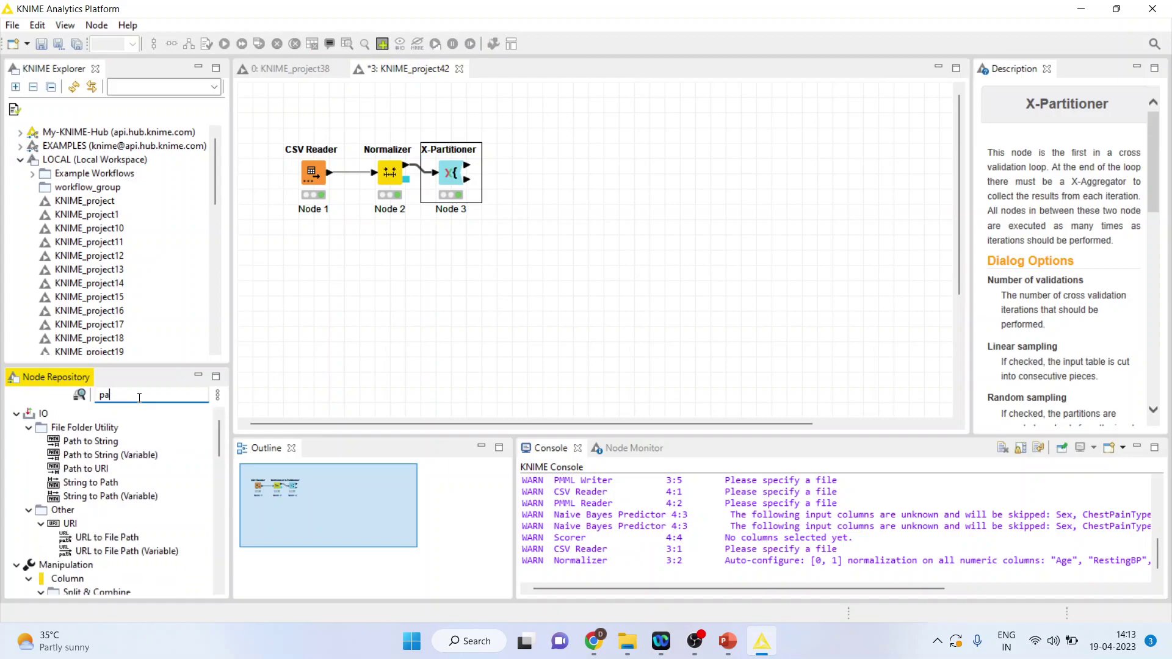
key("BackSpace")
key("BackSpace")
type("learn")
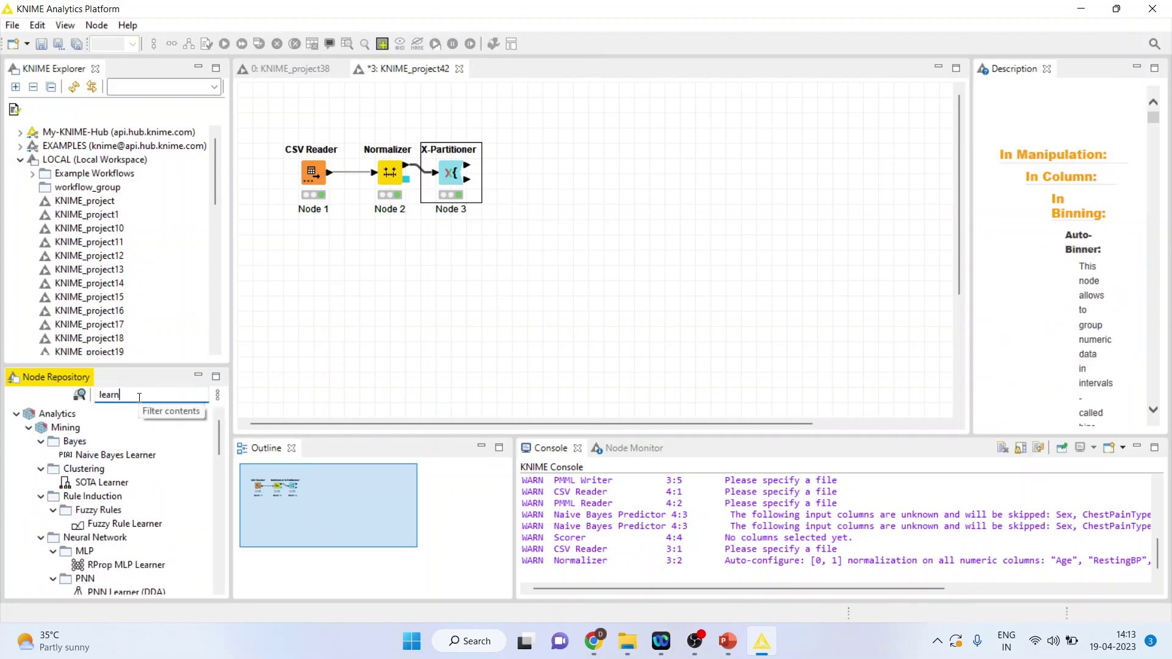
double_click(122, 459)
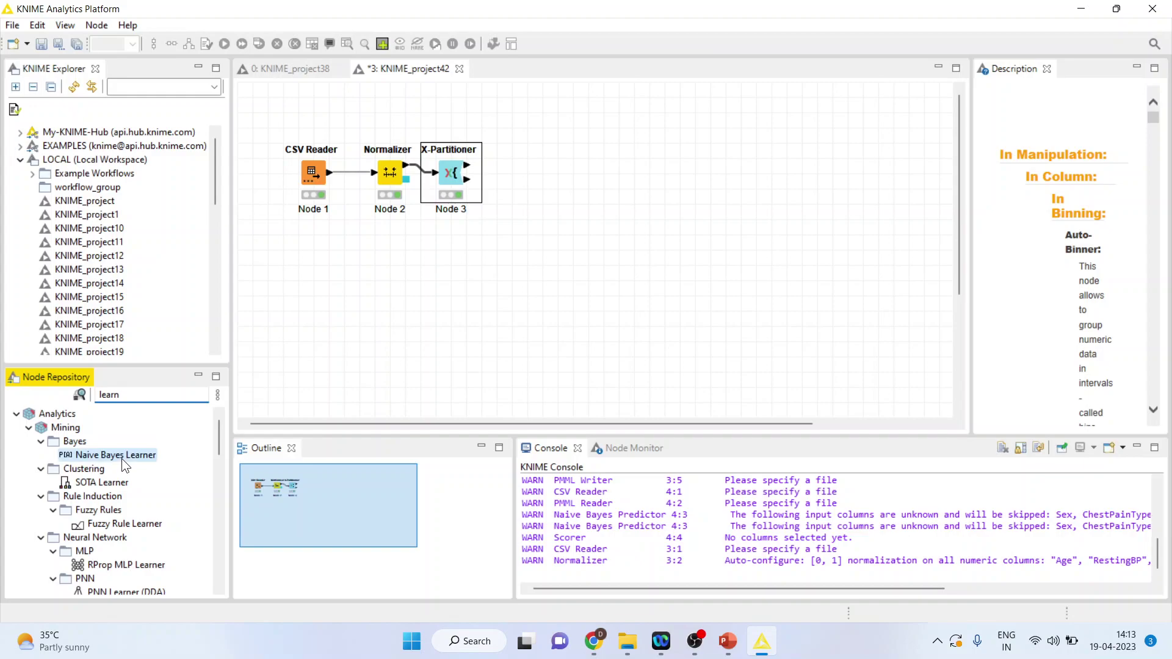
left_click_drag(547, 174, 564, 112)
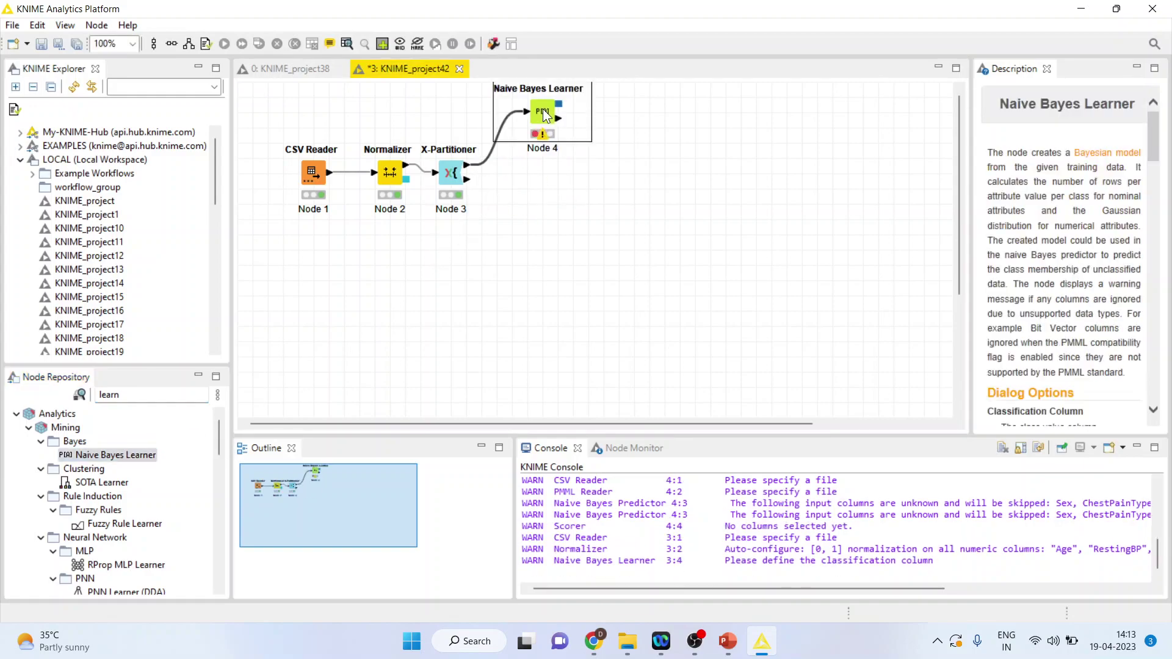
Configure the Naive Bayes Learner with HeartDisease as the classification column and execute it
right_click(546, 115)
left_click(585, 120)
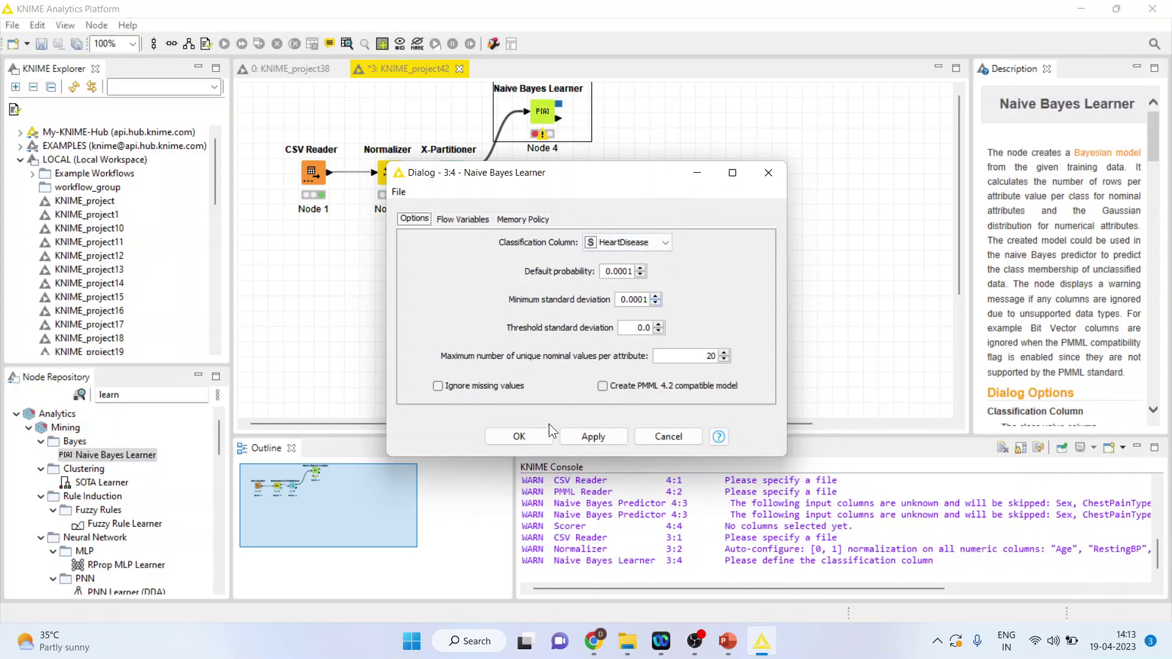
left_click(529, 440)
right_click(540, 118)
left_click(581, 145)
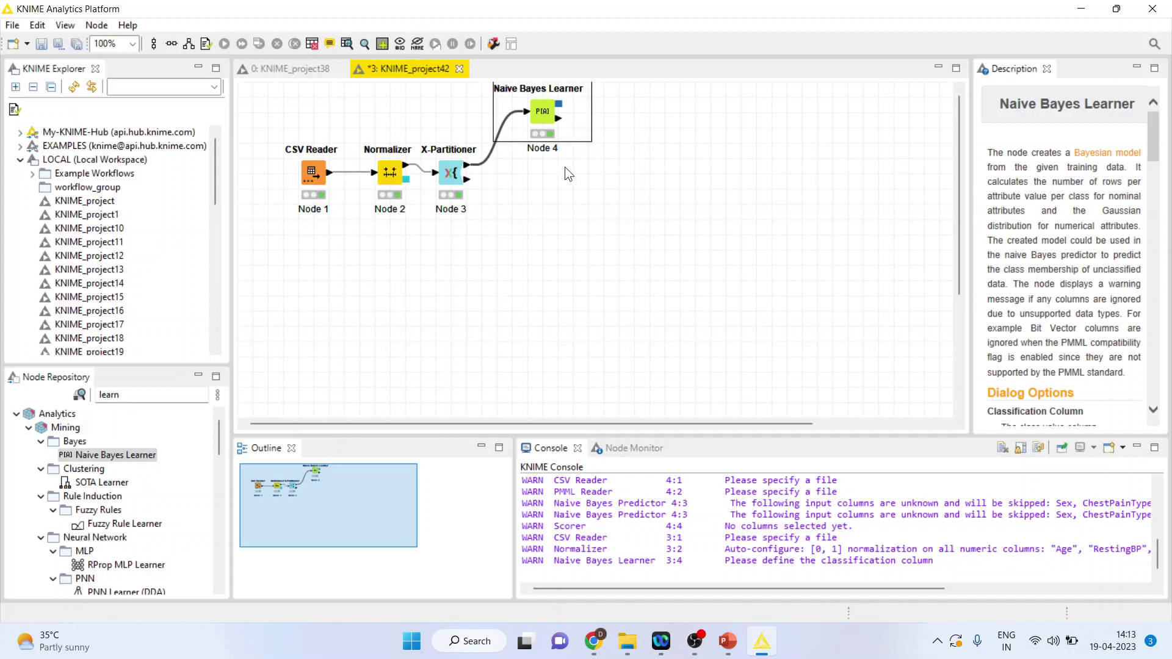
Search the node repository for "naive", add a Naive Bayes Predictor connected to the Learner, and place it down and to the right of the Learner
left_click(128, 396)
key("BackSpace")
key("BackSpace")
key("BackSpace")
key("BackSpace")
key("BackSpace")
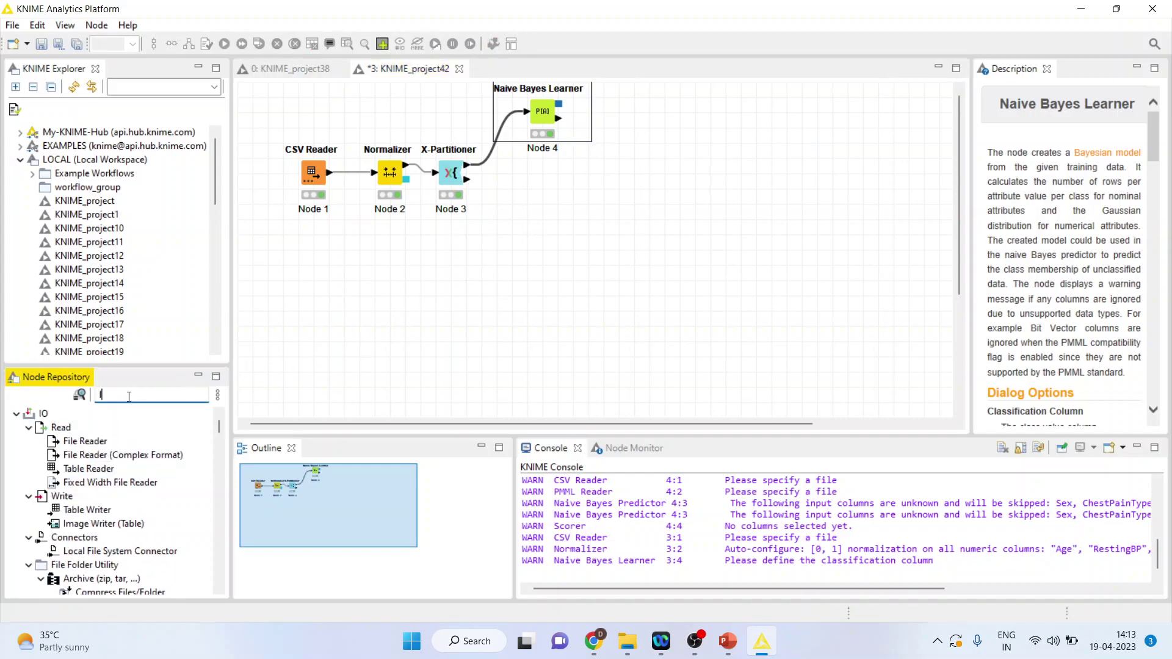
type("naive")
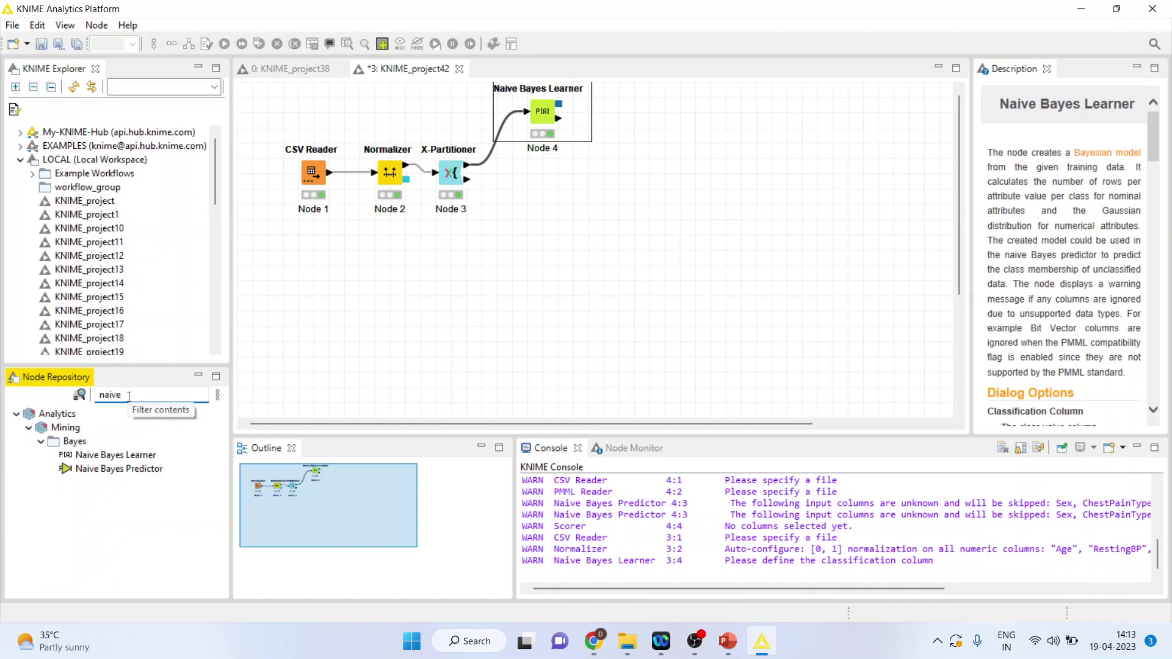
double_click(150, 474)
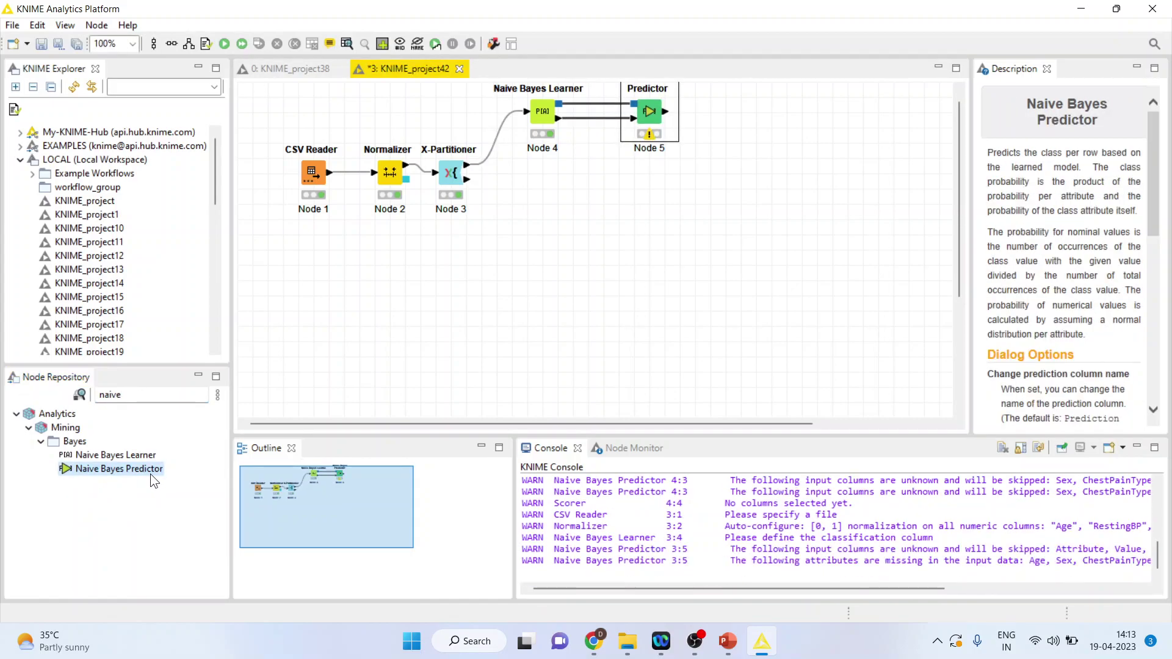
left_click_drag(653, 113, 638, 204)
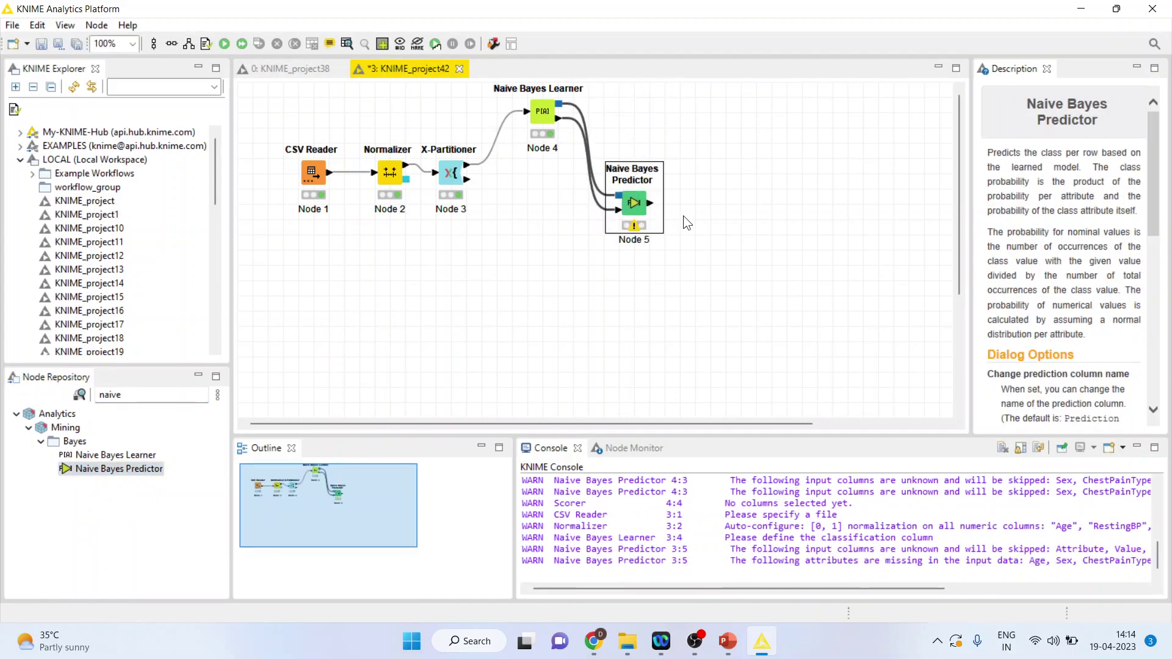
Replace the Learner's statistics table connection into the Predictor's data input with one from the X-Partitioner's second output
left_click(596, 202)
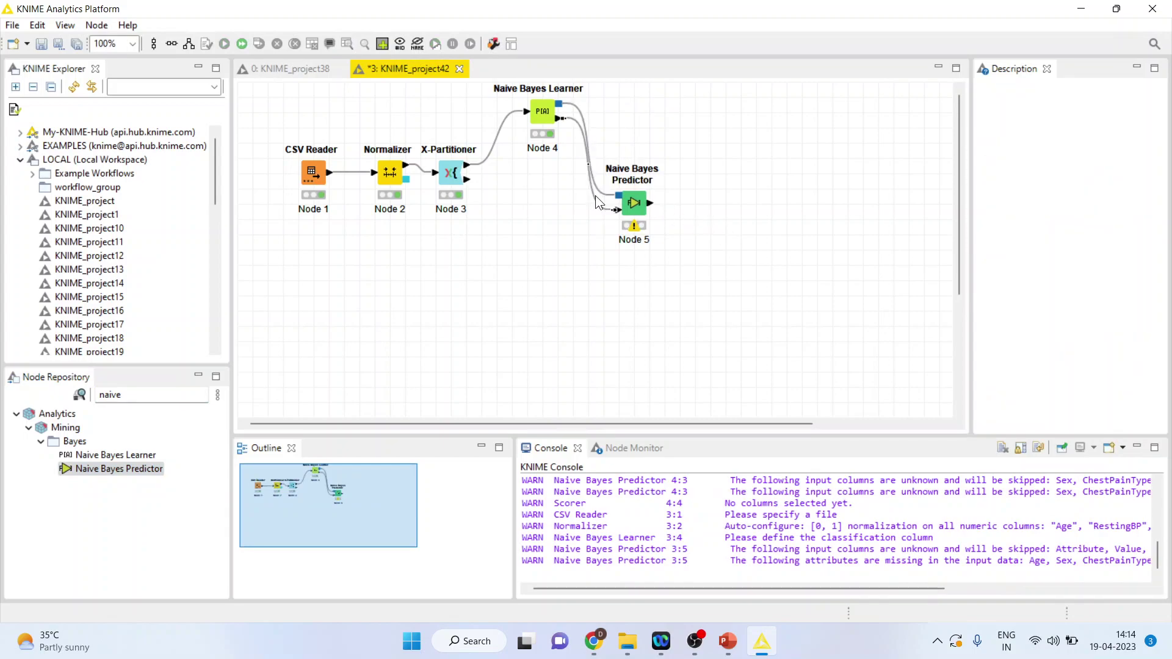
key("Delete")
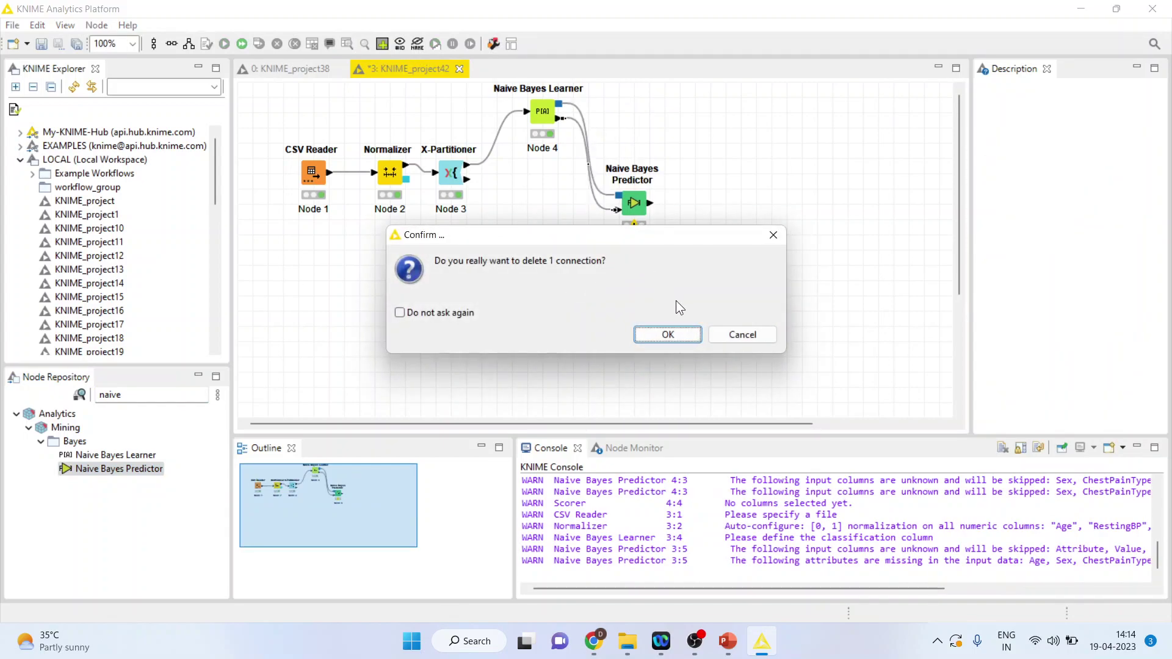
left_click(668, 334)
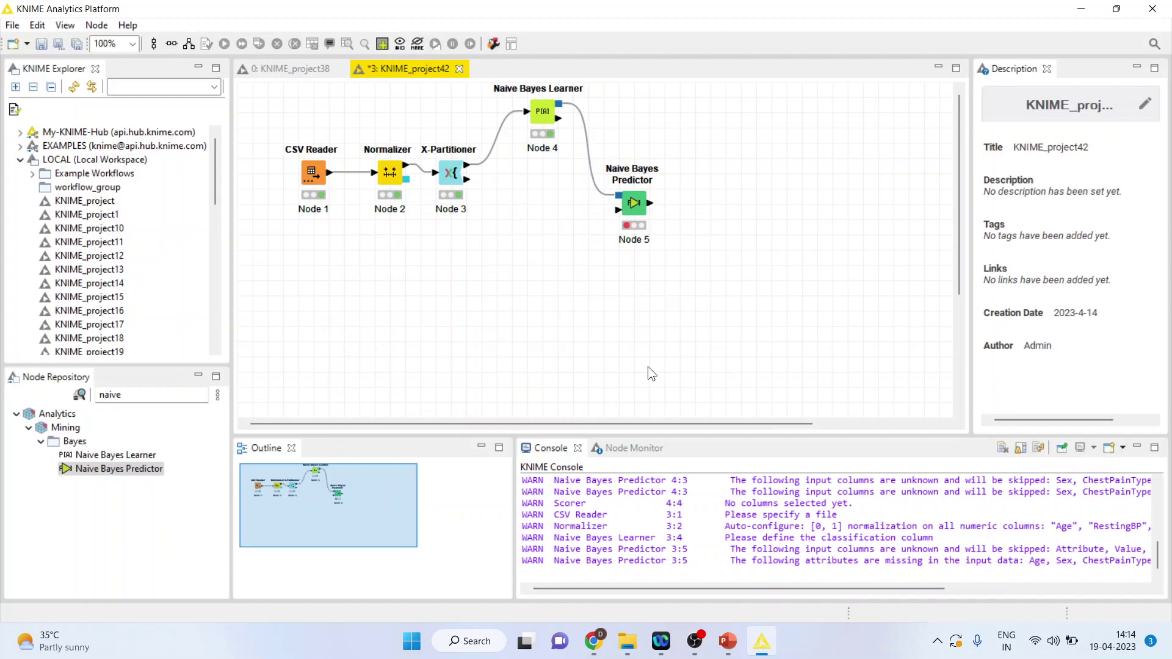
left_click(639, 216)
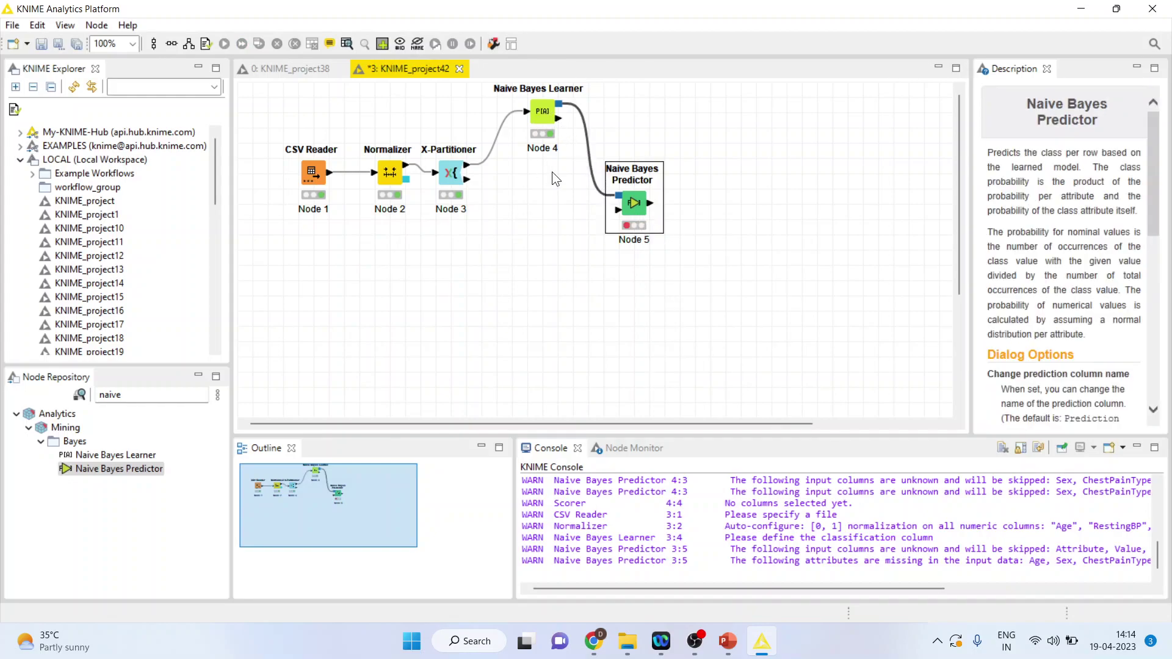
left_click_drag(466, 179, 619, 213)
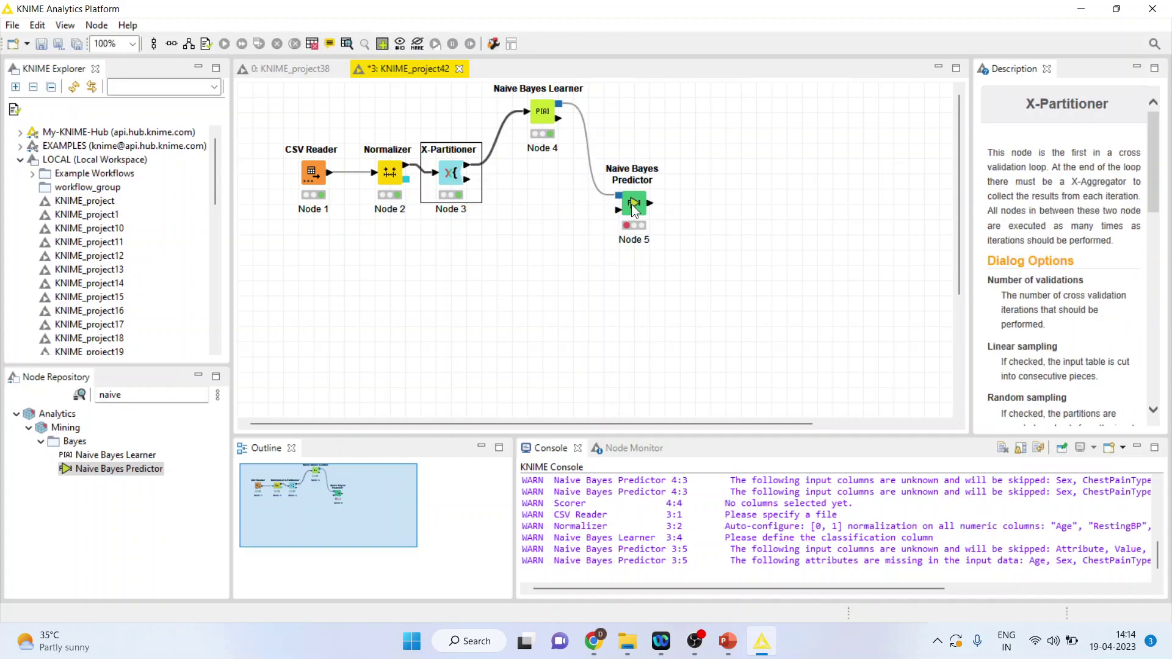
left_click_drag(468, 180, 619, 209)
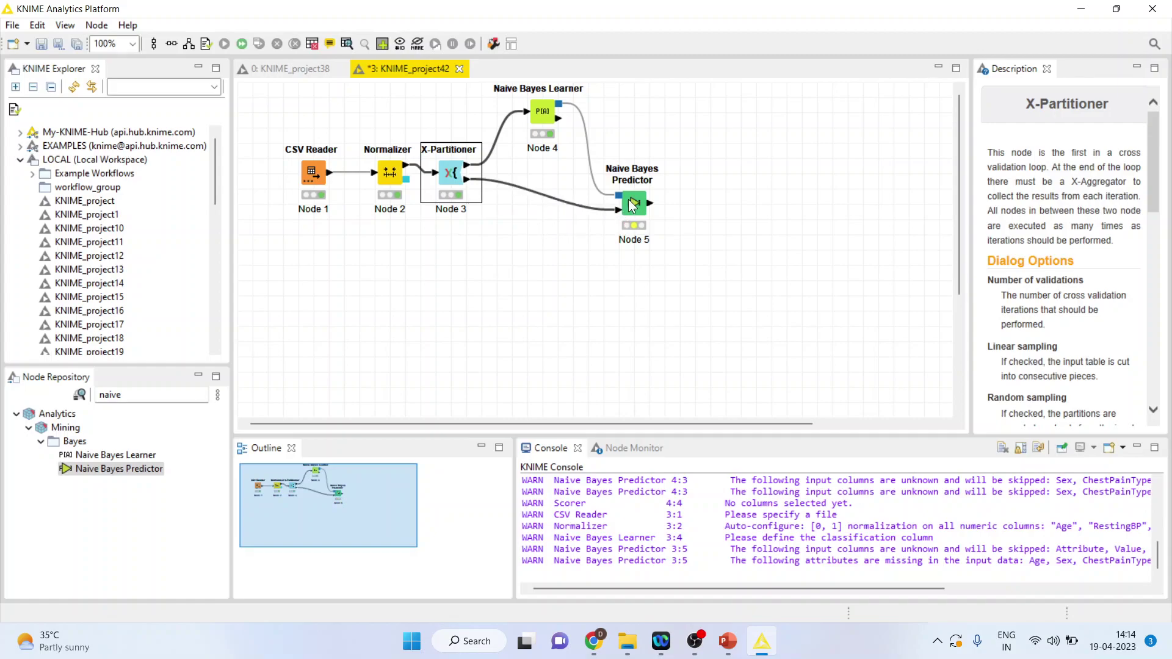
Enable the custom prediction column name and the normalized class distribution columns in the Naive Bayes Predictor, and execute it
right_click(630, 203)
left_click(676, 207)
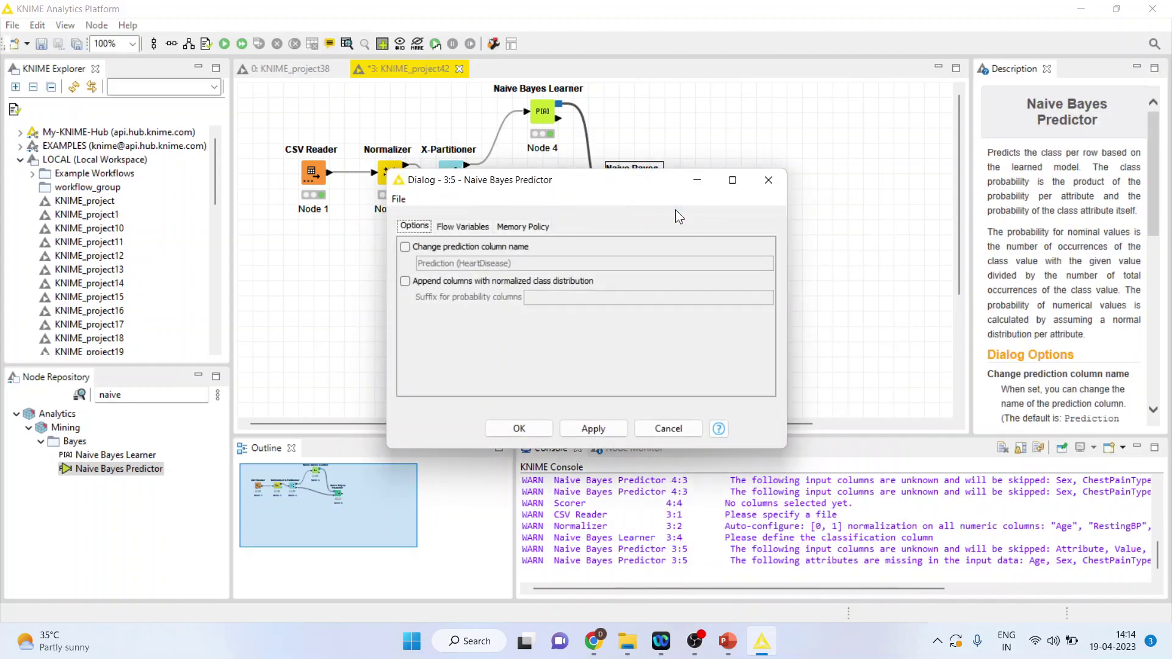
left_click(406, 248)
left_click(406, 282)
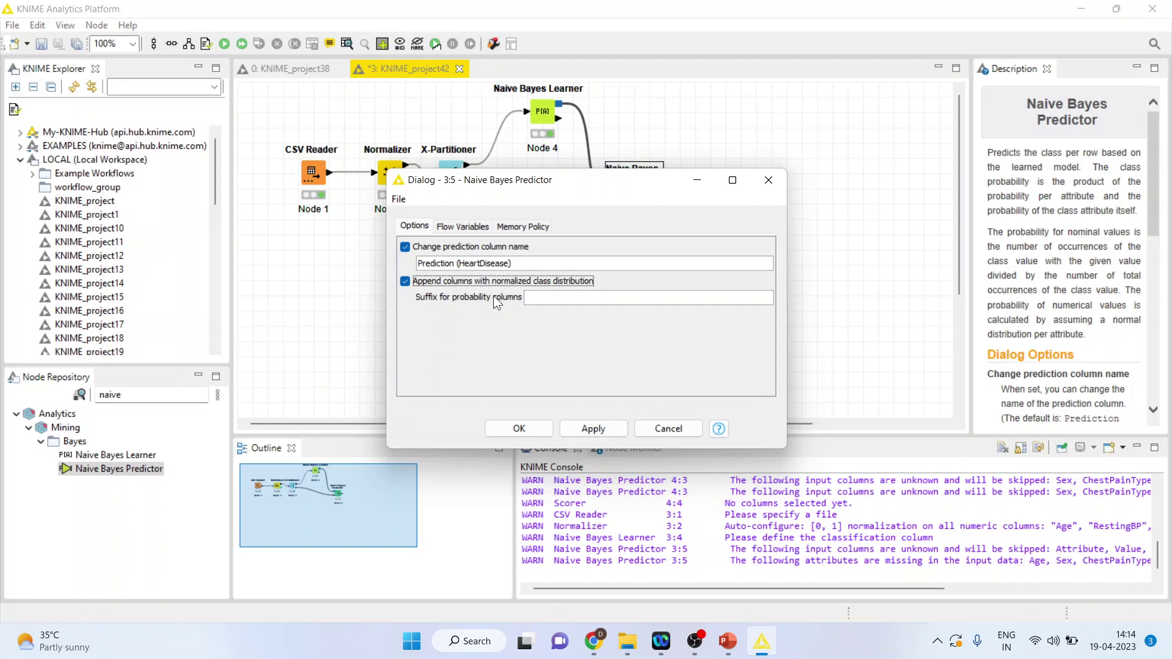
left_click(519, 428)
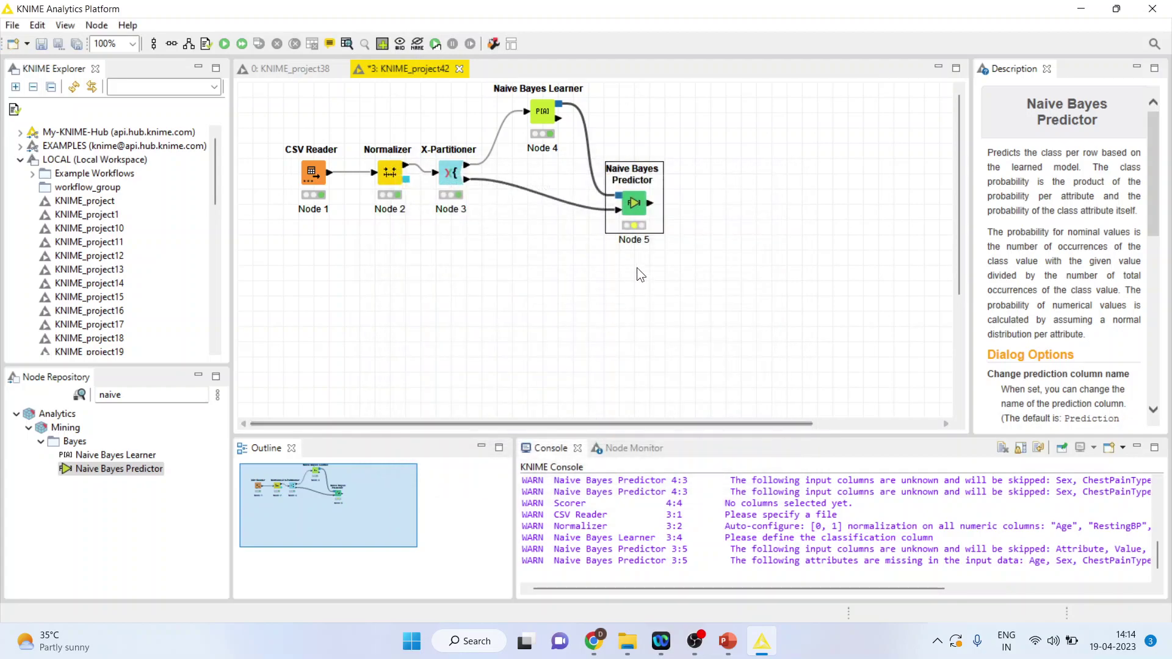
right_click(639, 217)
left_click(687, 244)
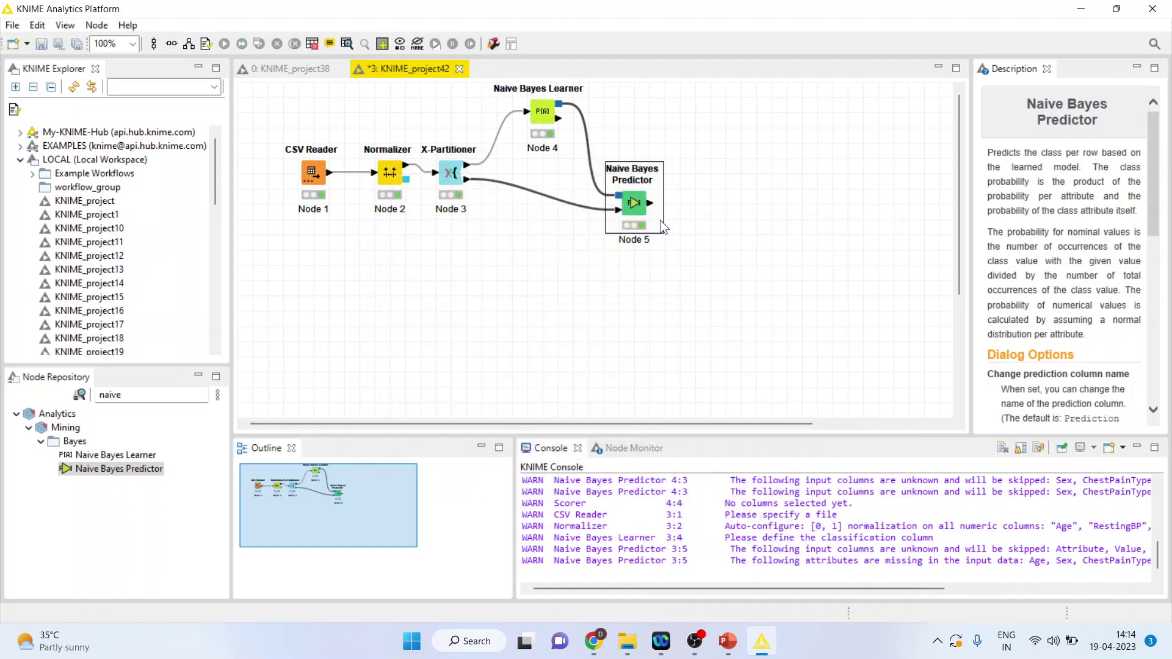
Examine the Predictor's classified data table, comparing the prediction column with the actual HeartDisease column
right_click(643, 209)
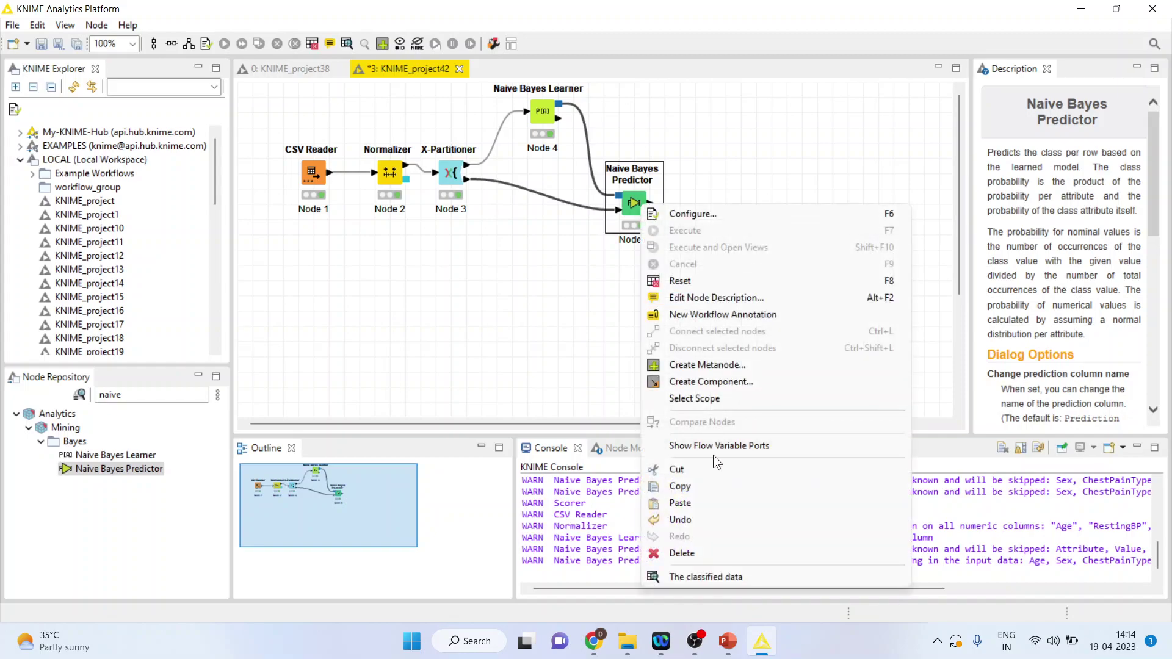
left_click(713, 574)
left_click_drag(998, 135, 1005, 543)
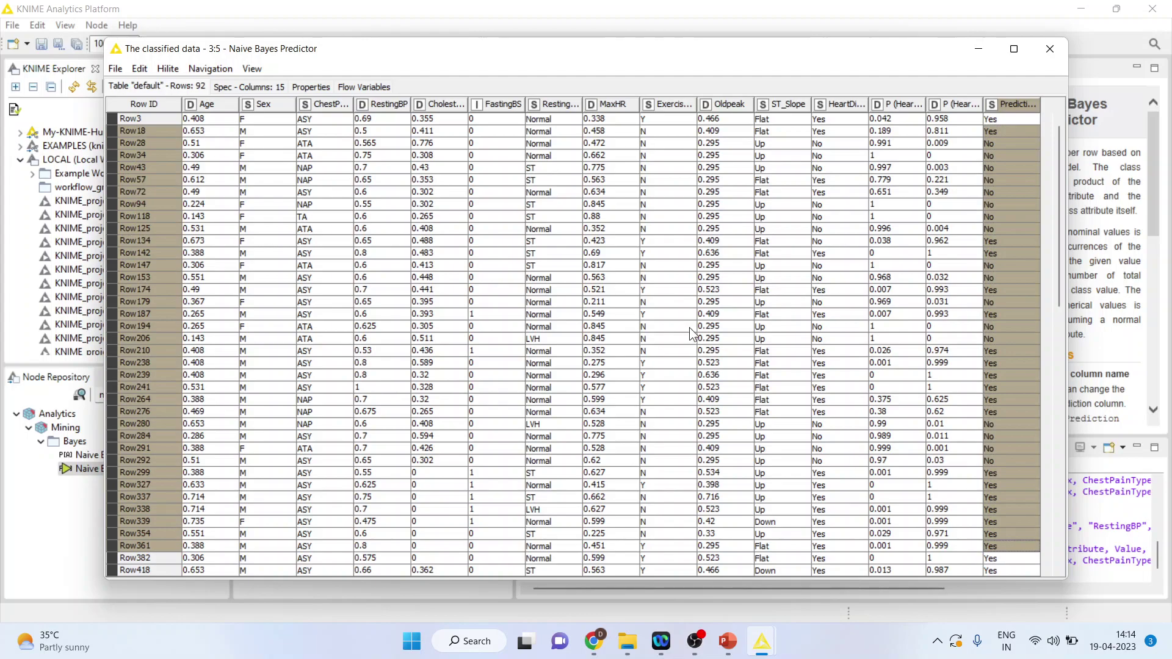
left_click_drag(833, 131, 833, 489)
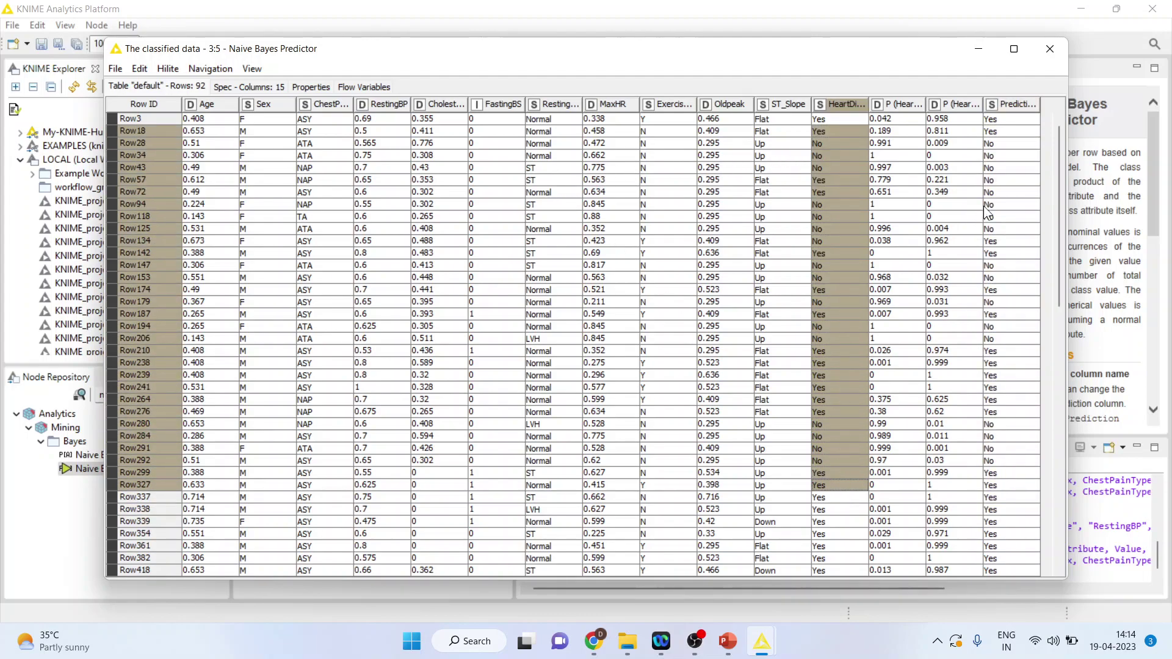
left_click(1042, 49)
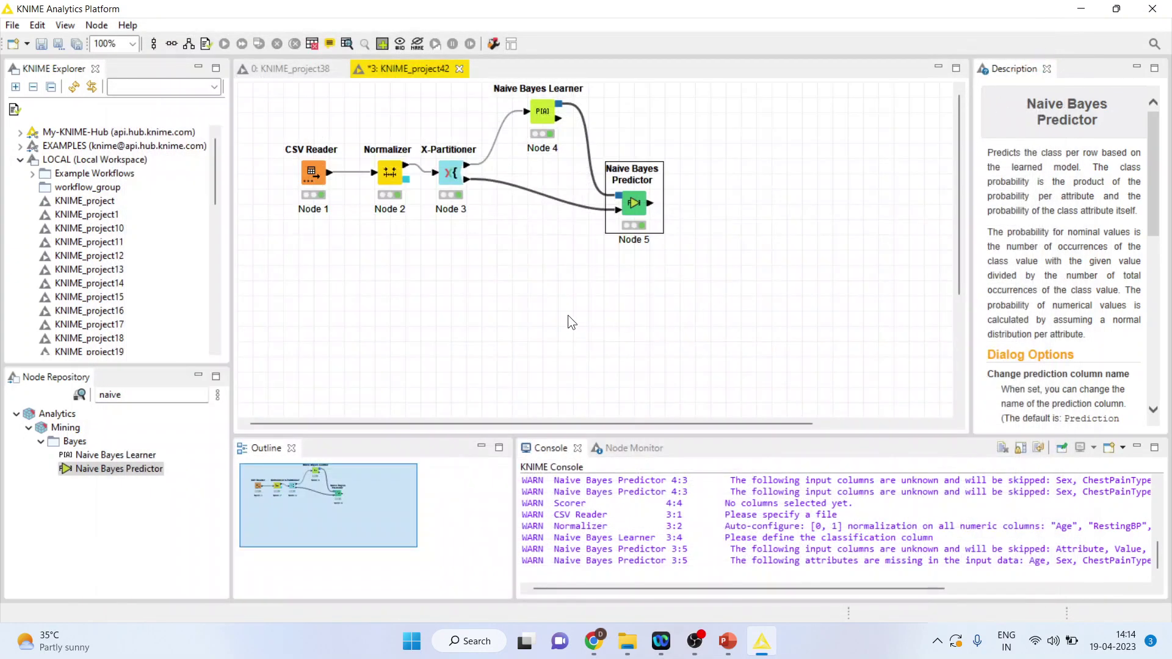
Search the node repository for "aggre" and add an X-Aggregator node connected to the Naive Bayes Predictor
left_click(130, 393)
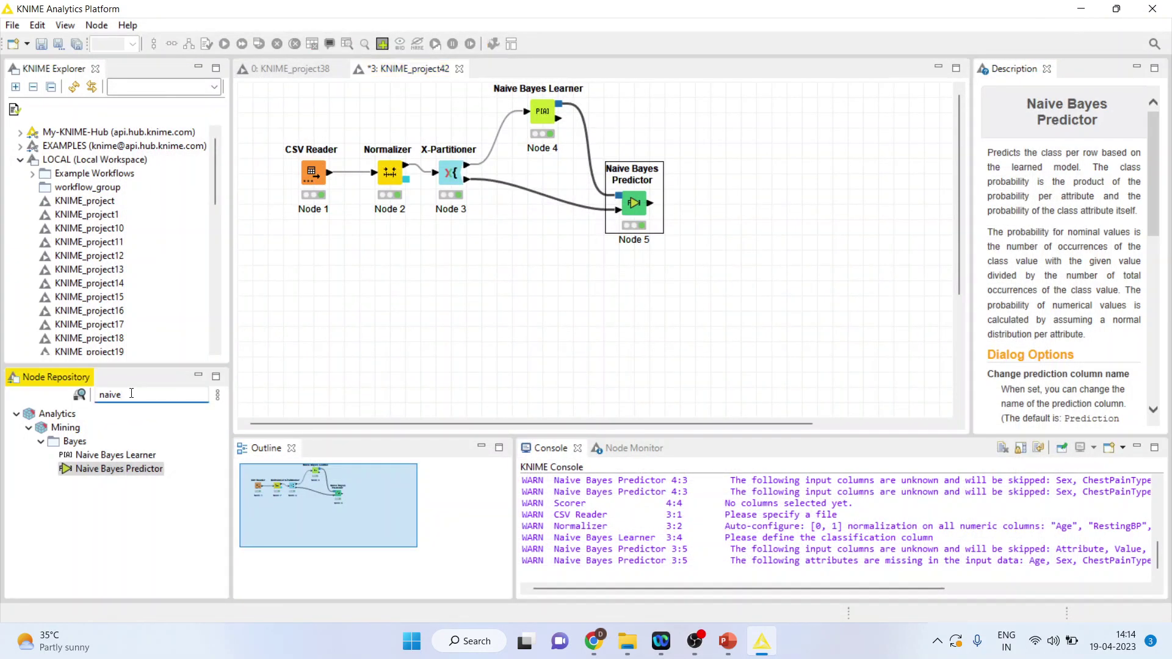
key("BackSpace")
key("BackSpace")
key("BackSpace")
key("BackSpace")
key("BackSpace")
type("aggre")
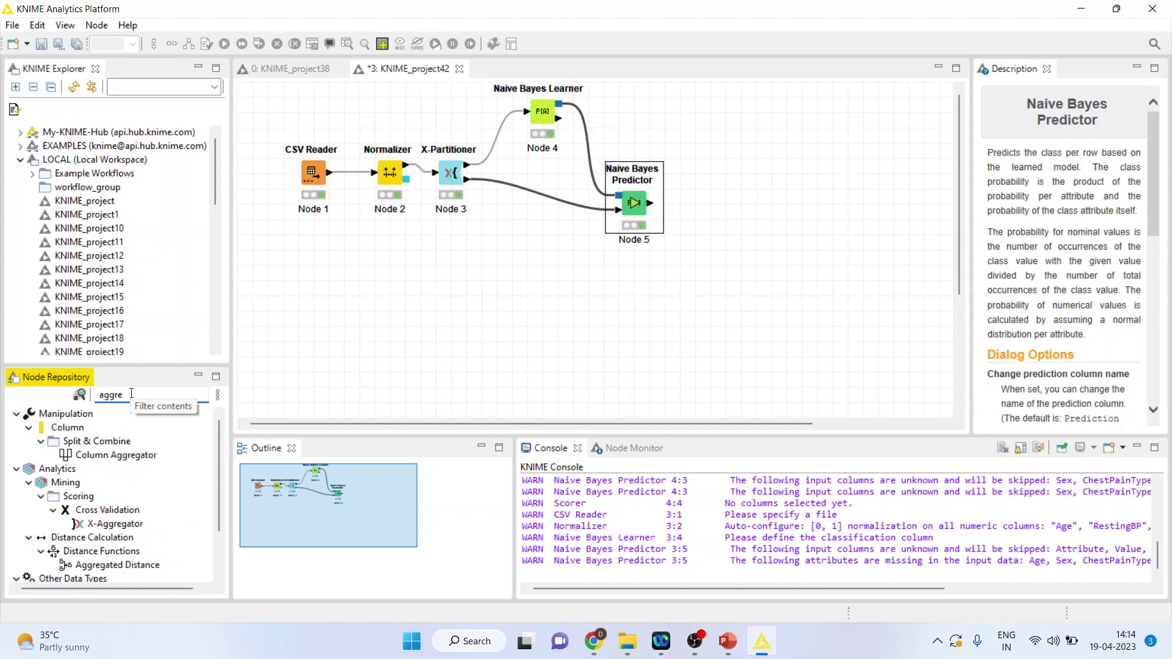
double_click(129, 526)
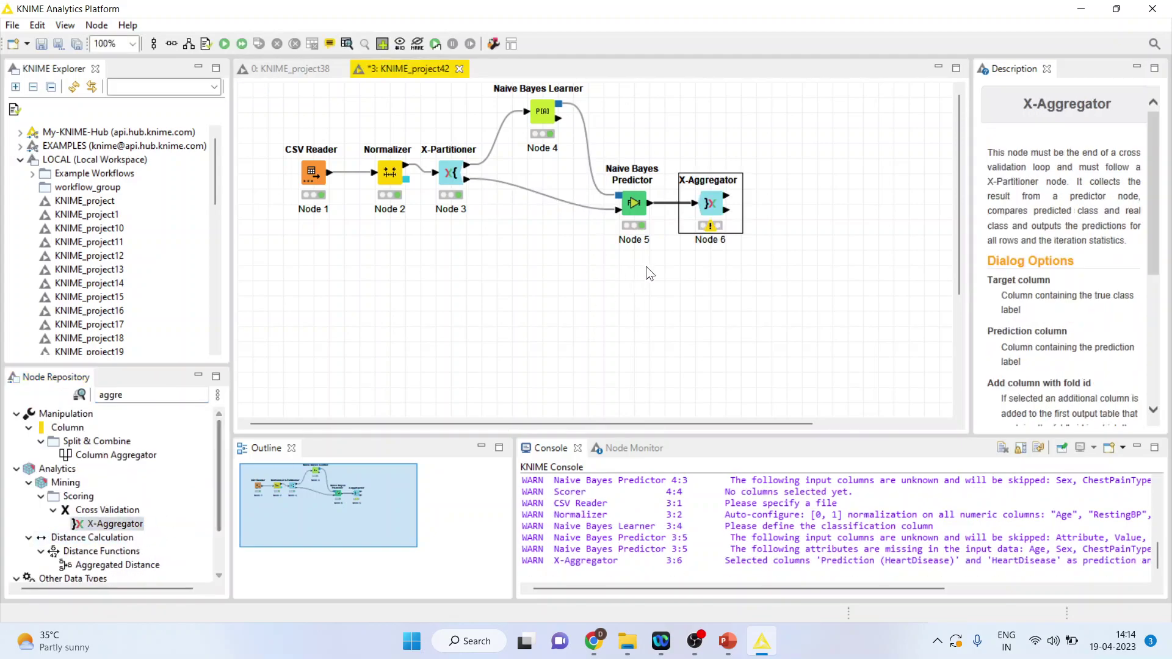
Configure the X-Aggregator with target column HeartDisease and prediction column Prediction (HeartDisease), and execute it
right_click(713, 209)
left_click(782, 182)
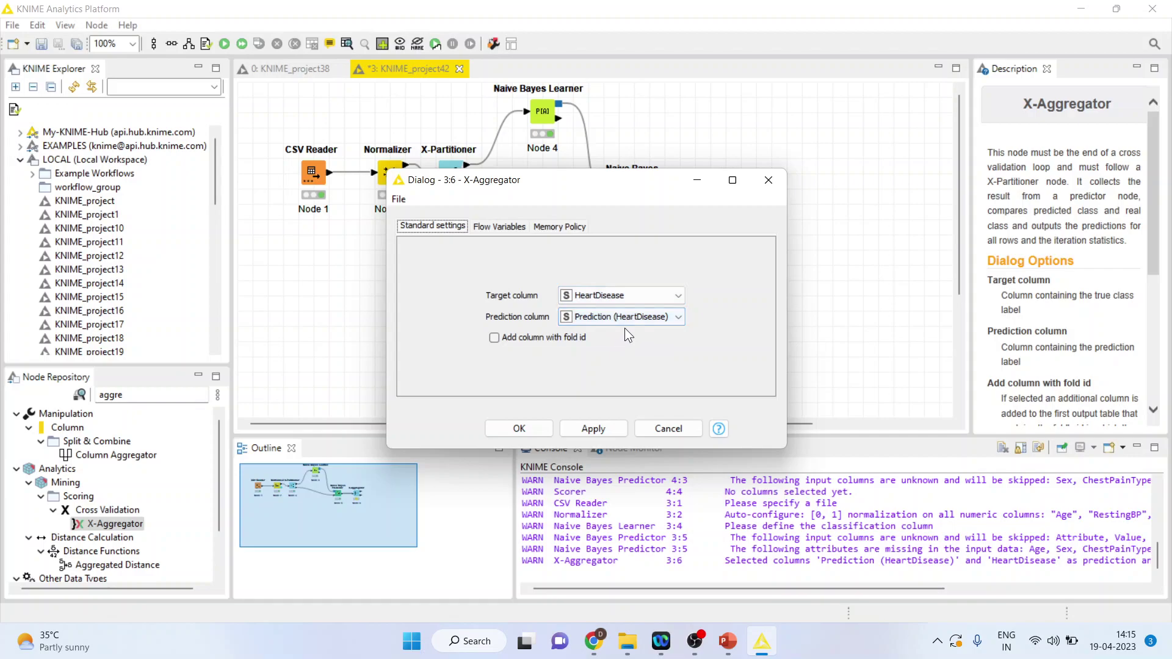
left_click(521, 429)
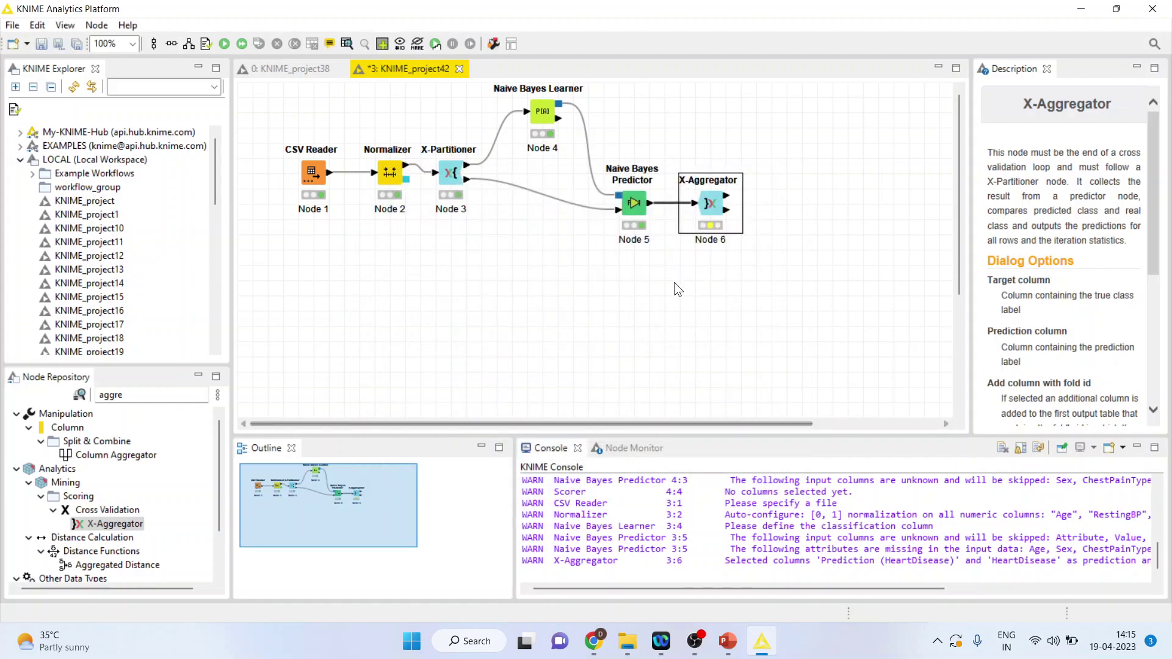
right_click(716, 207)
left_click(763, 199)
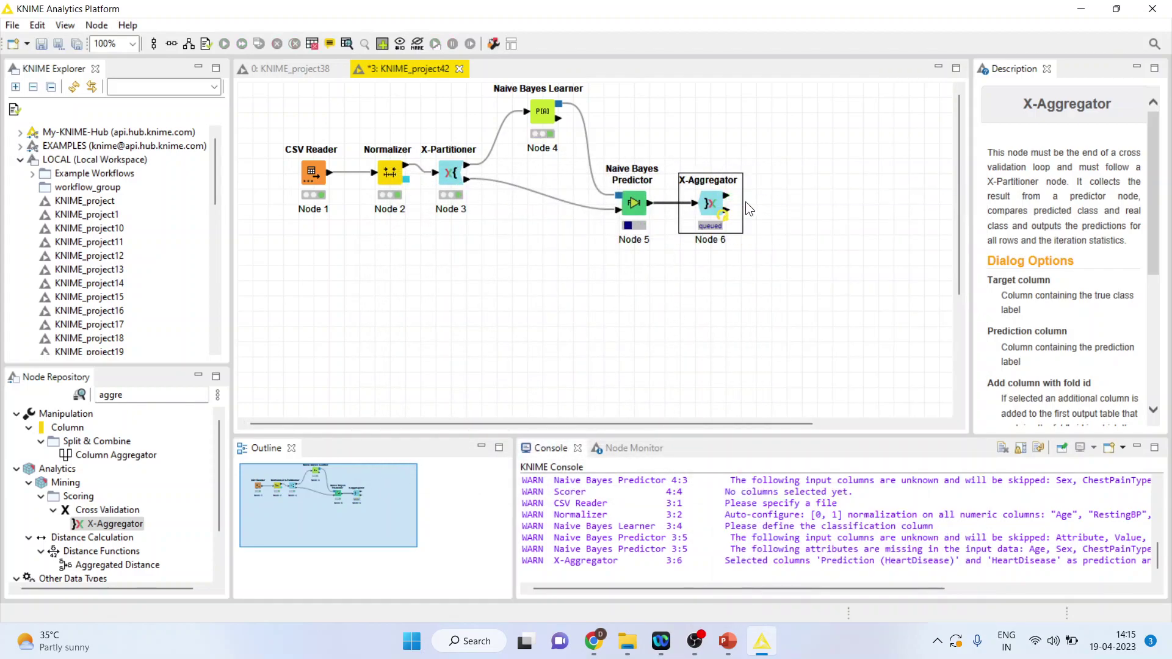
Examine the X-Aggregator's prediction table, comparing the predicted values with the actual HeartDisease values
right_click(715, 204)
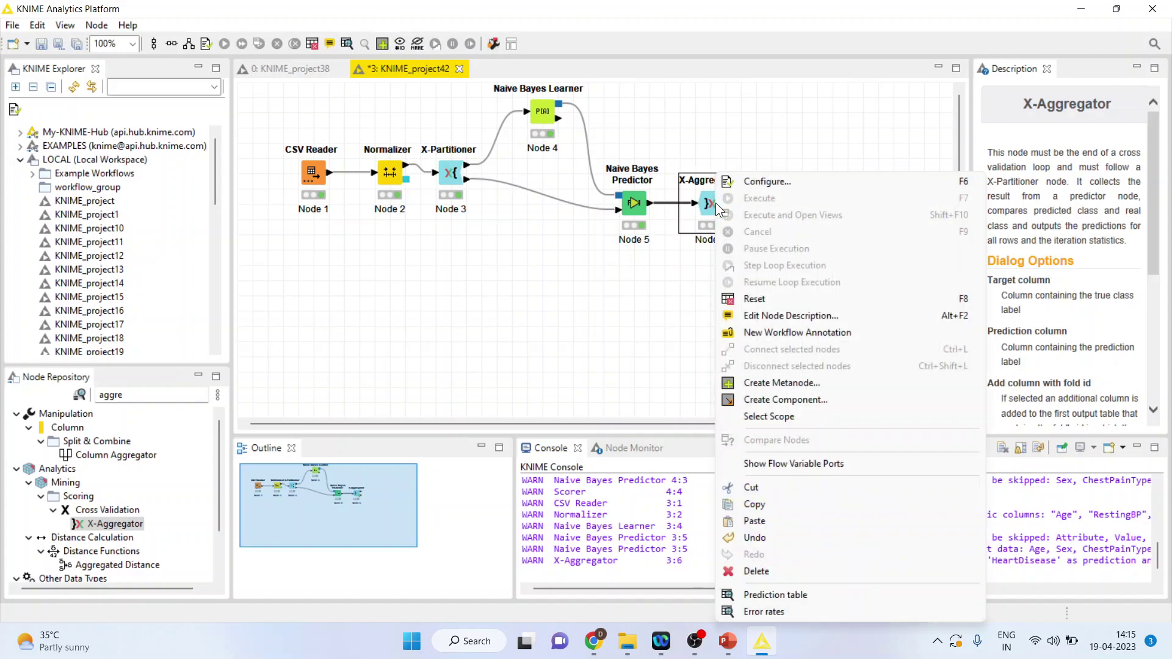
left_click(810, 592)
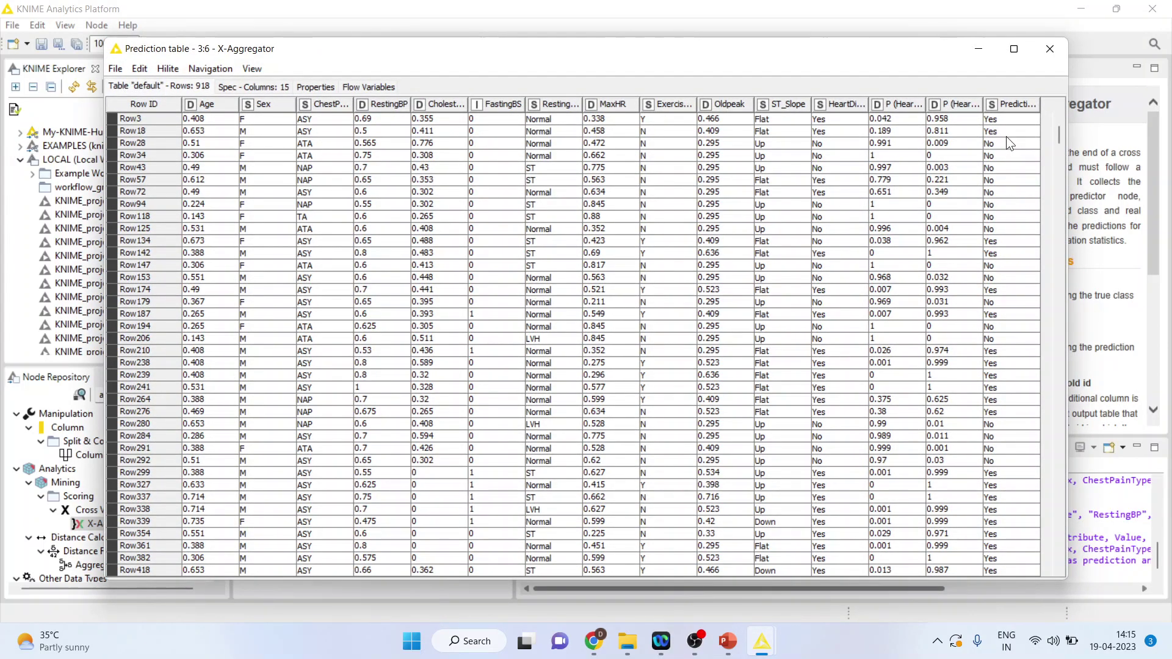
left_click_drag(1006, 136, 1009, 399)
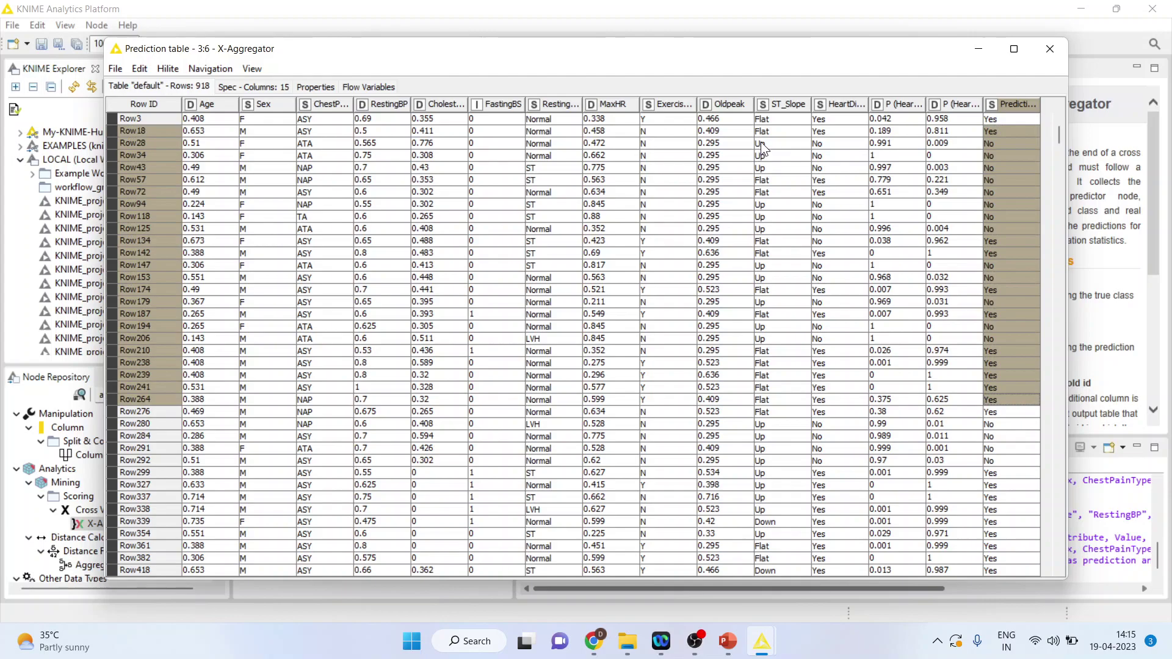
left_click_drag(837, 130, 845, 364)
left_click_drag(1006, 131, 1005, 364)
left_click_drag(838, 143, 844, 404)
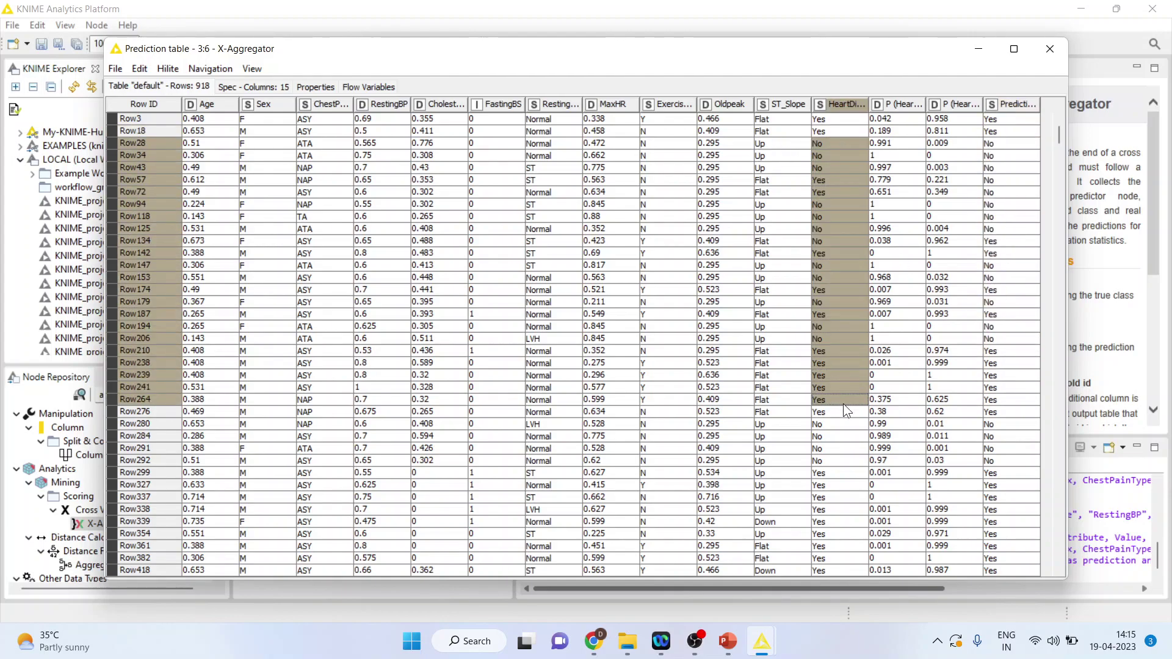
left_click(1049, 48)
Search the node repository for "scorer" and add a Scorer node connected to the X-Aggregator's prediction table output
left_click(132, 399)
key("BackSpace")
key("BackSpace")
key("BackSpace")
key("BackSpace")
key("BackSpace")
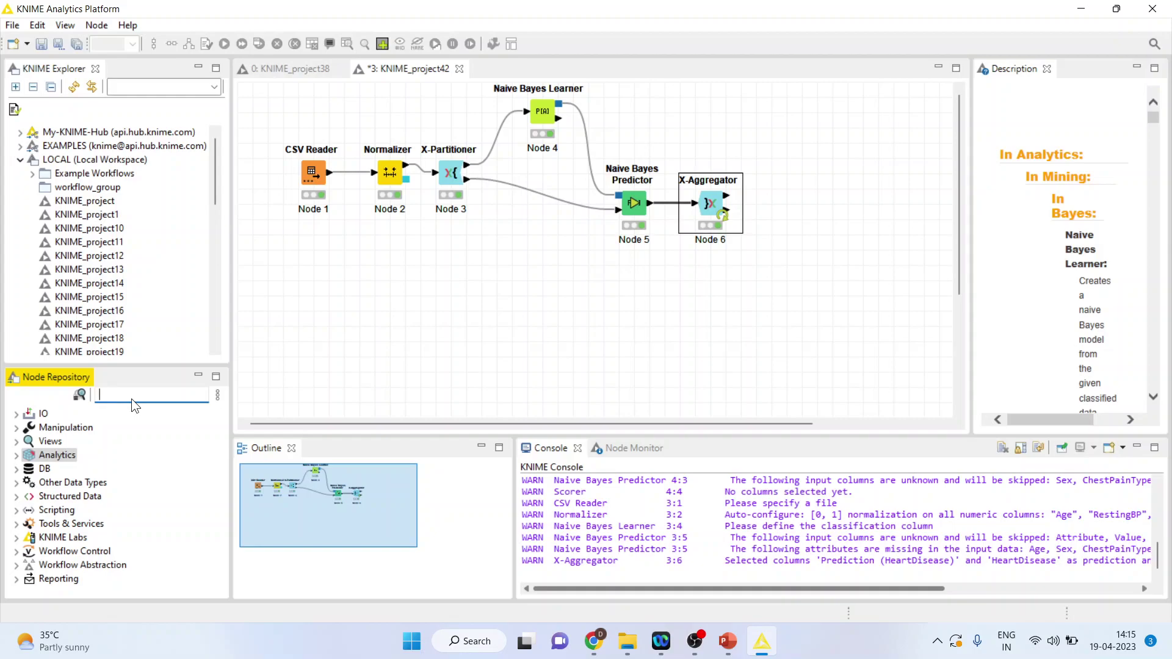
type("sc")
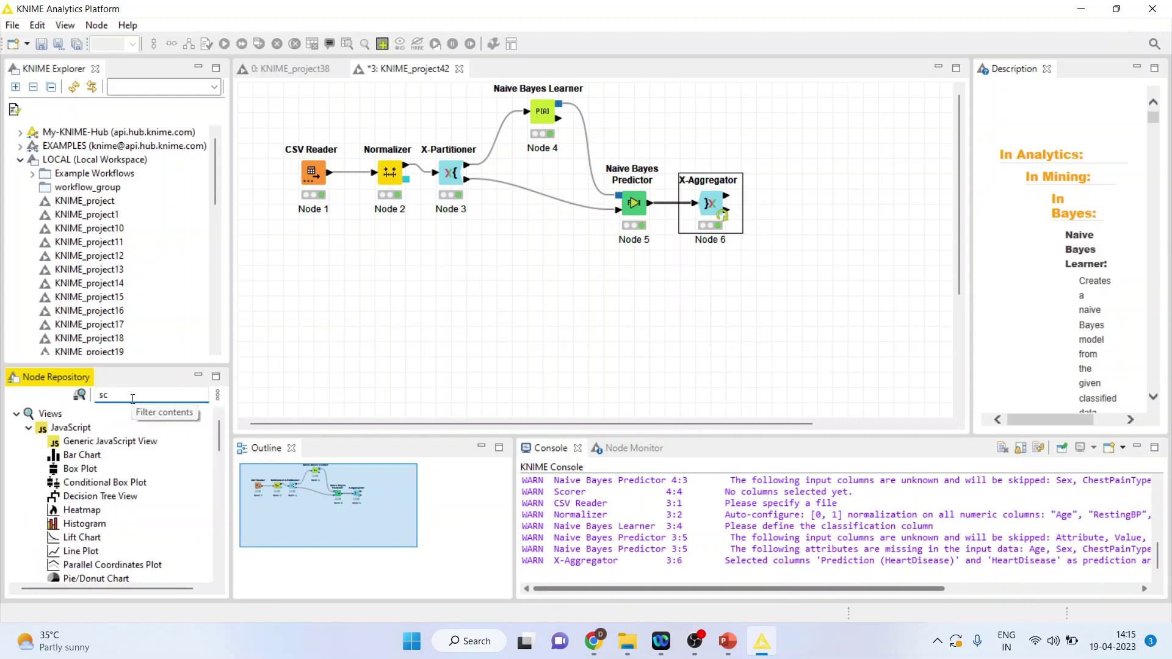
type("orer")
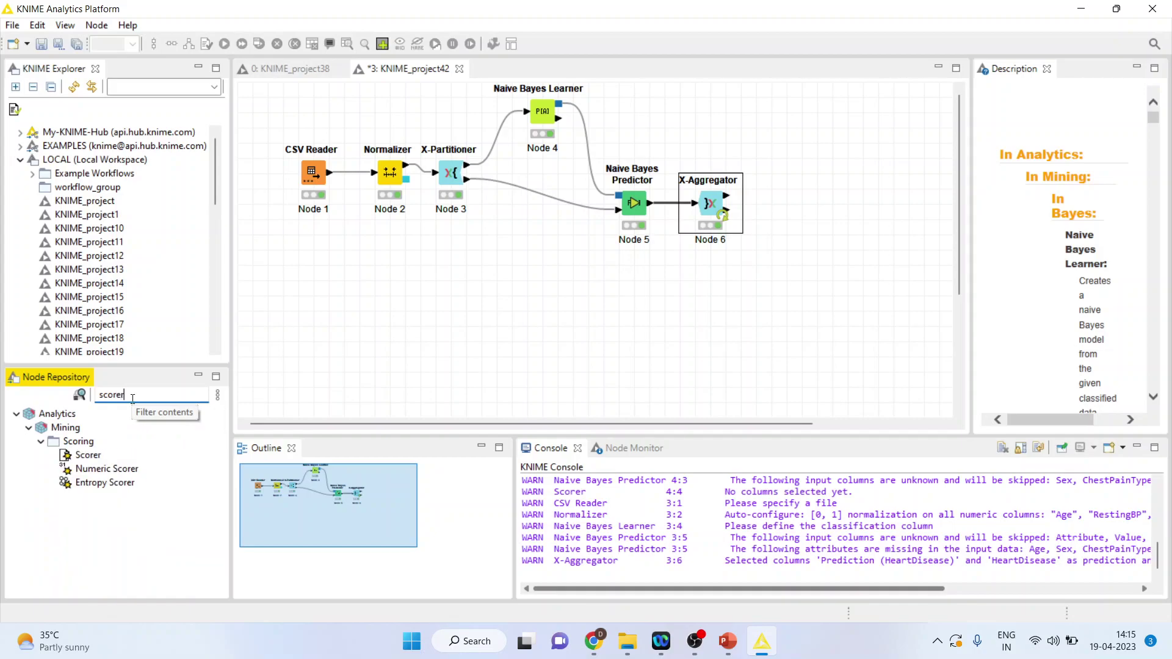
double_click(87, 458)
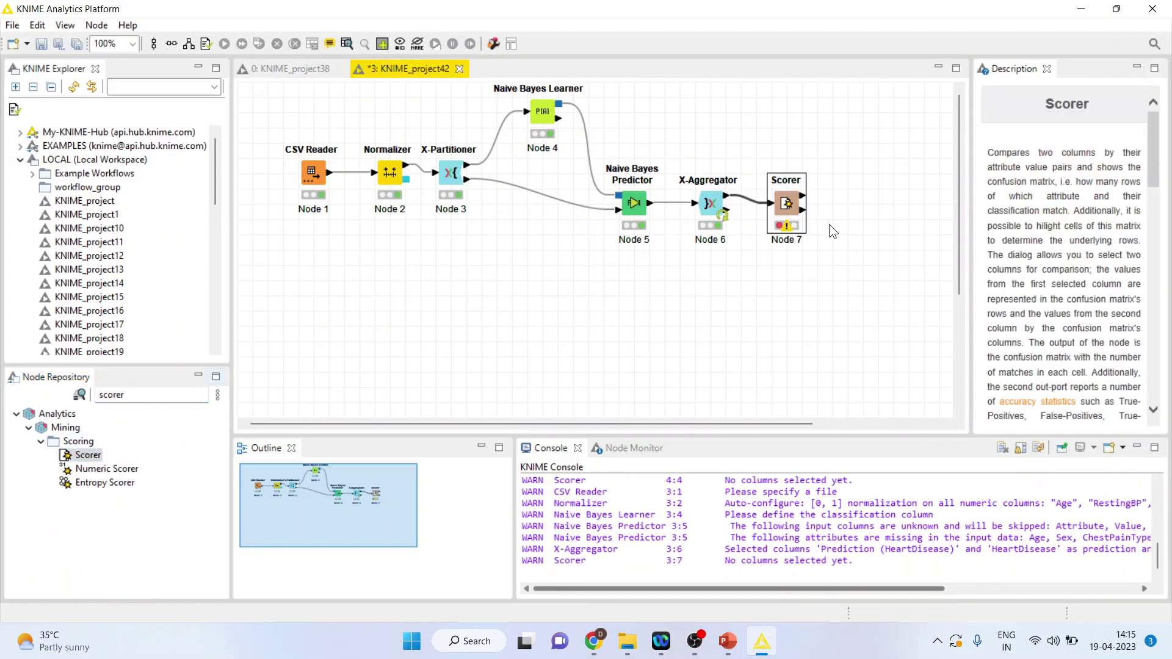
Configure the Scorer with first column HeartDisease and second column Prediction (HeartDisease), and execute it
right_click(794, 208)
left_click(843, 216)
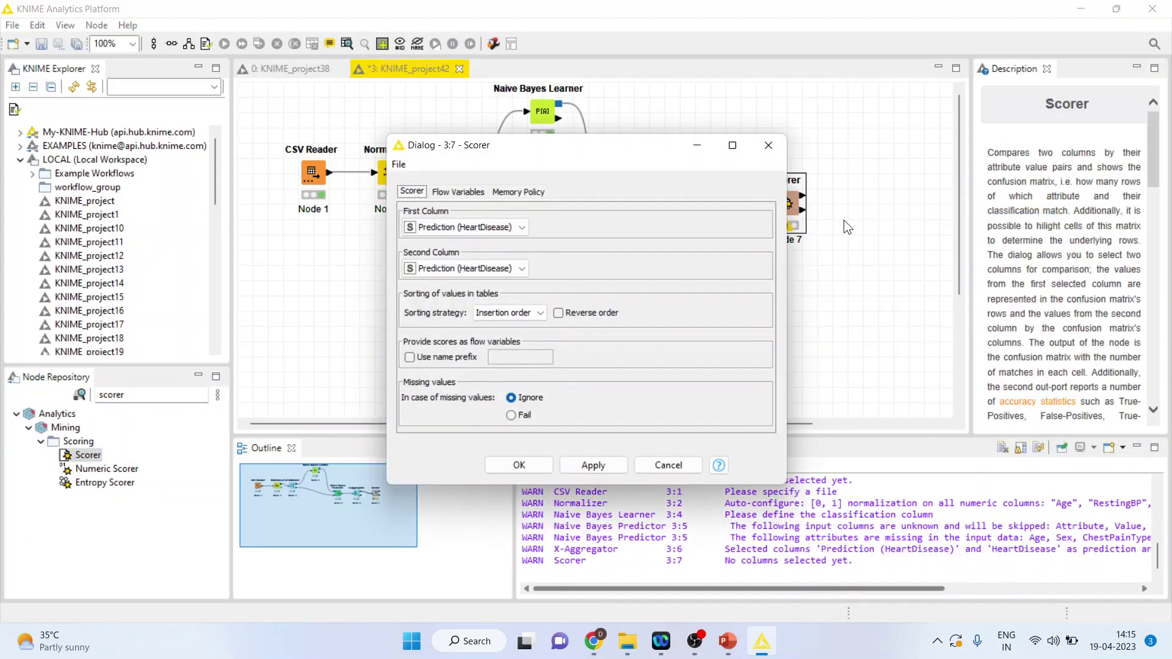
left_click(522, 227)
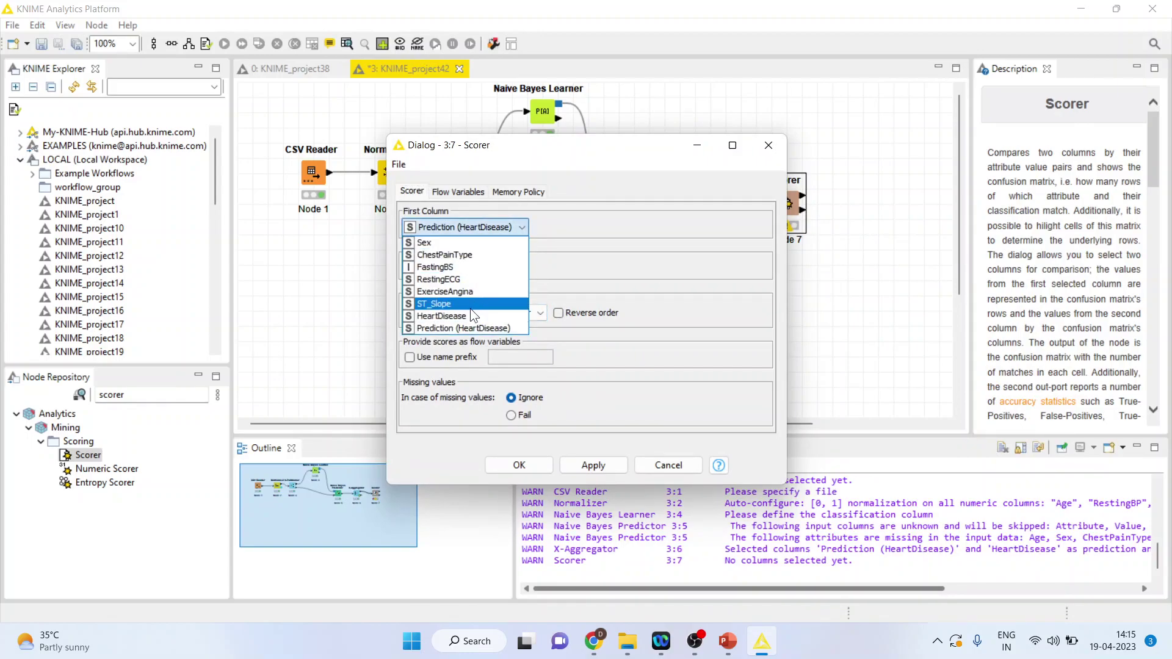
left_click(470, 305)
left_click(523, 227)
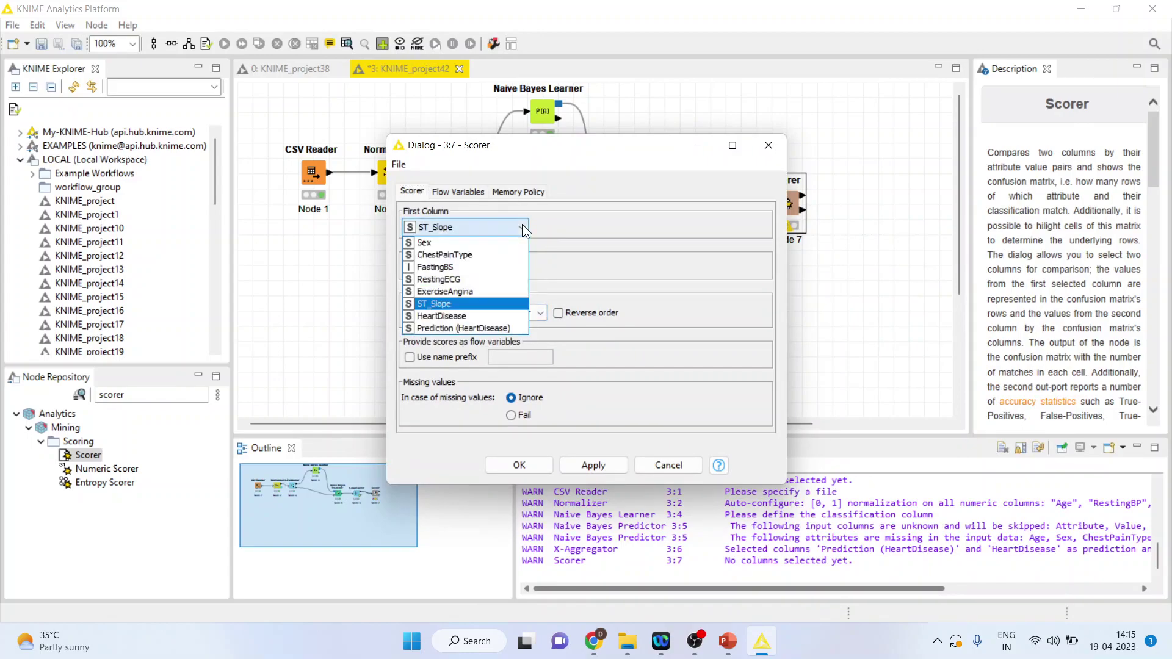
left_click(491, 317)
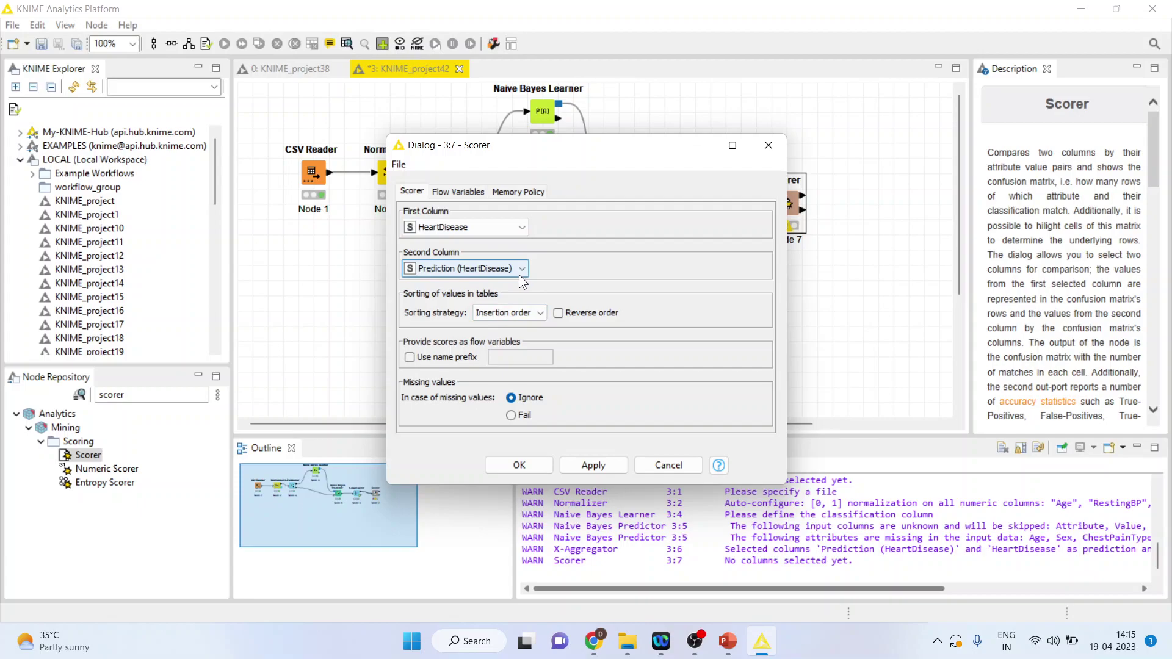
left_click(508, 465)
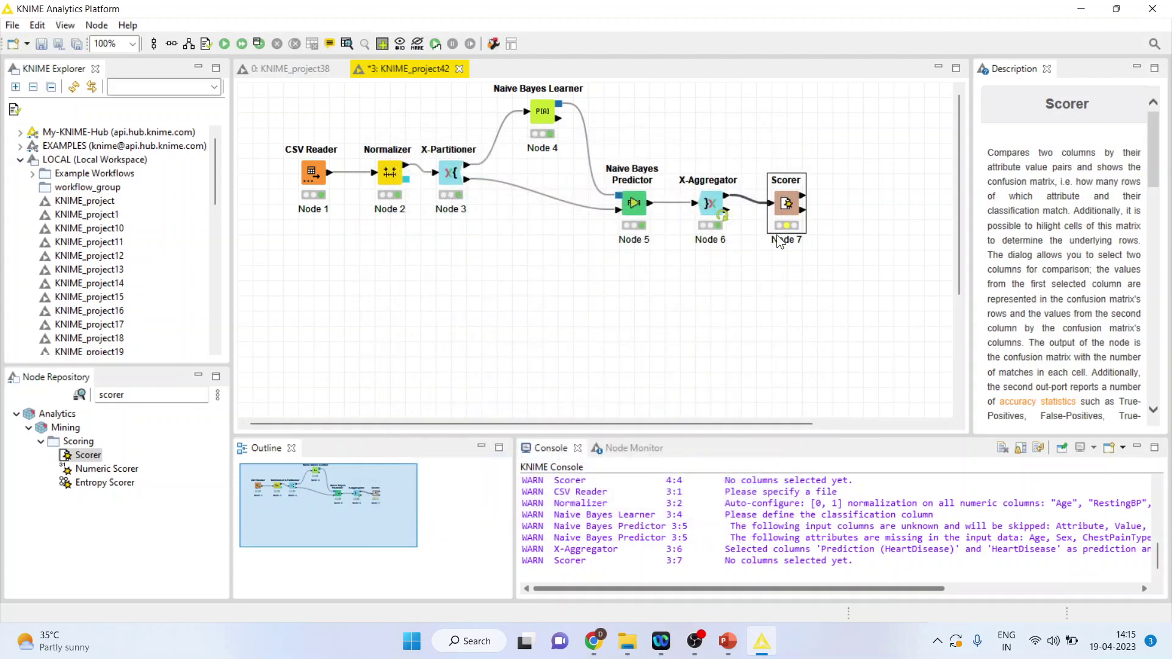
right_click(794, 213)
left_click(821, 236)
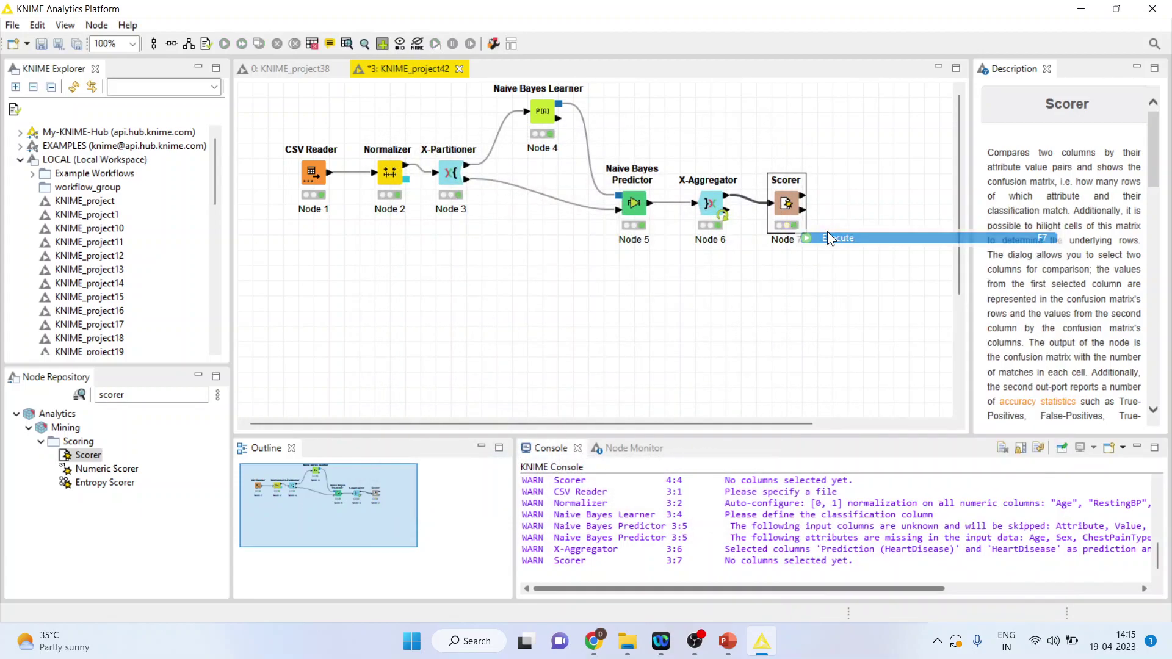
Examine the Scorer's confusion matrix, checking the correctly and wrongly classified cells for No and Yes
right_click(793, 204)
left_click(865, 397)
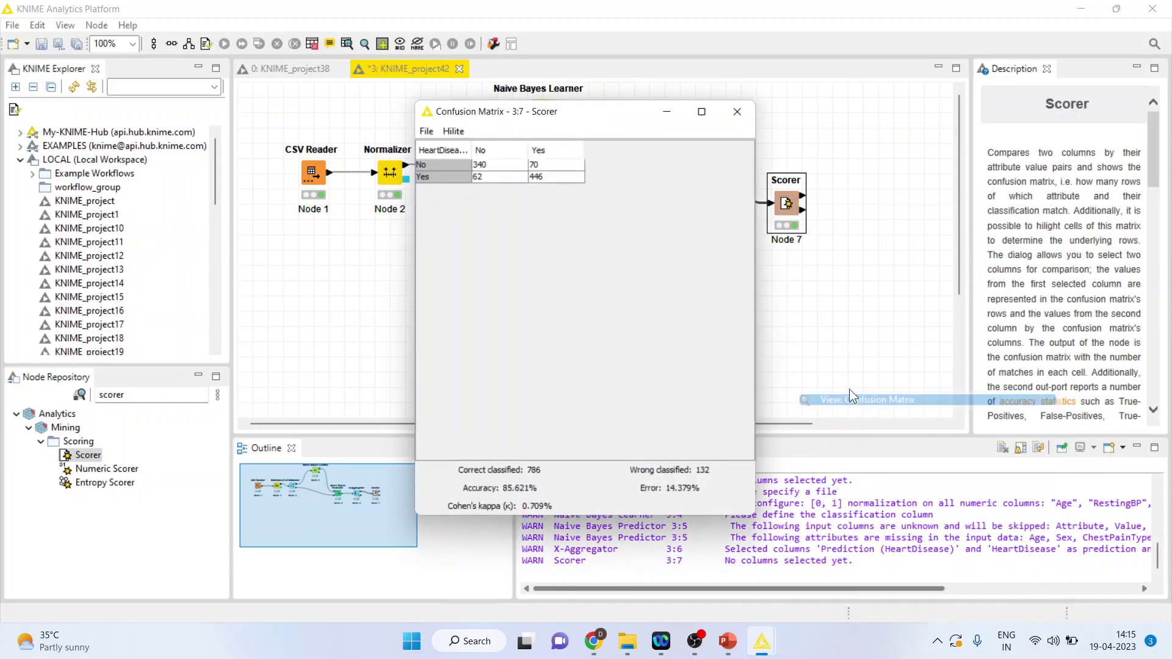
left_click(487, 164)
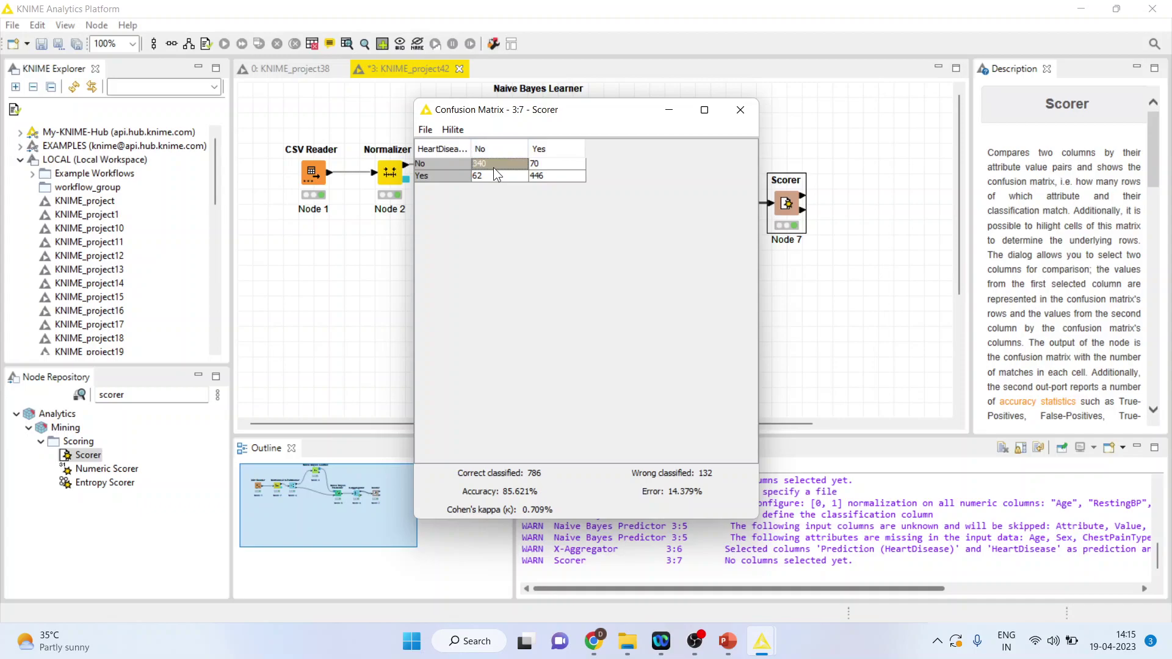
left_click(541, 176)
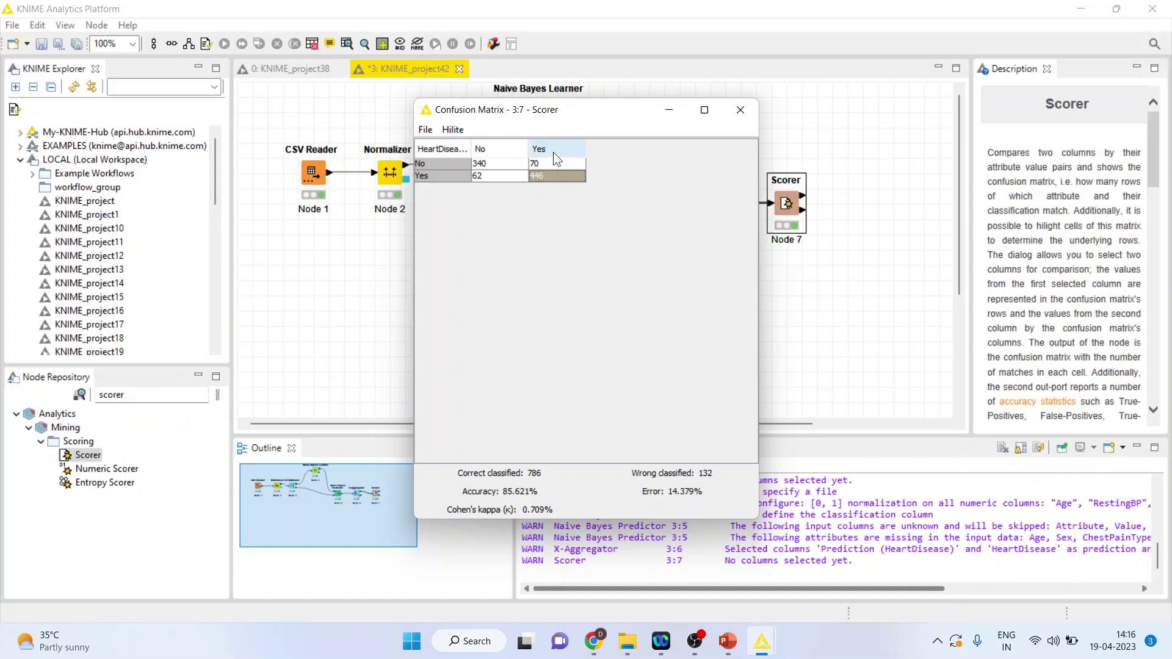
left_click(485, 174)
left_click(540, 163)
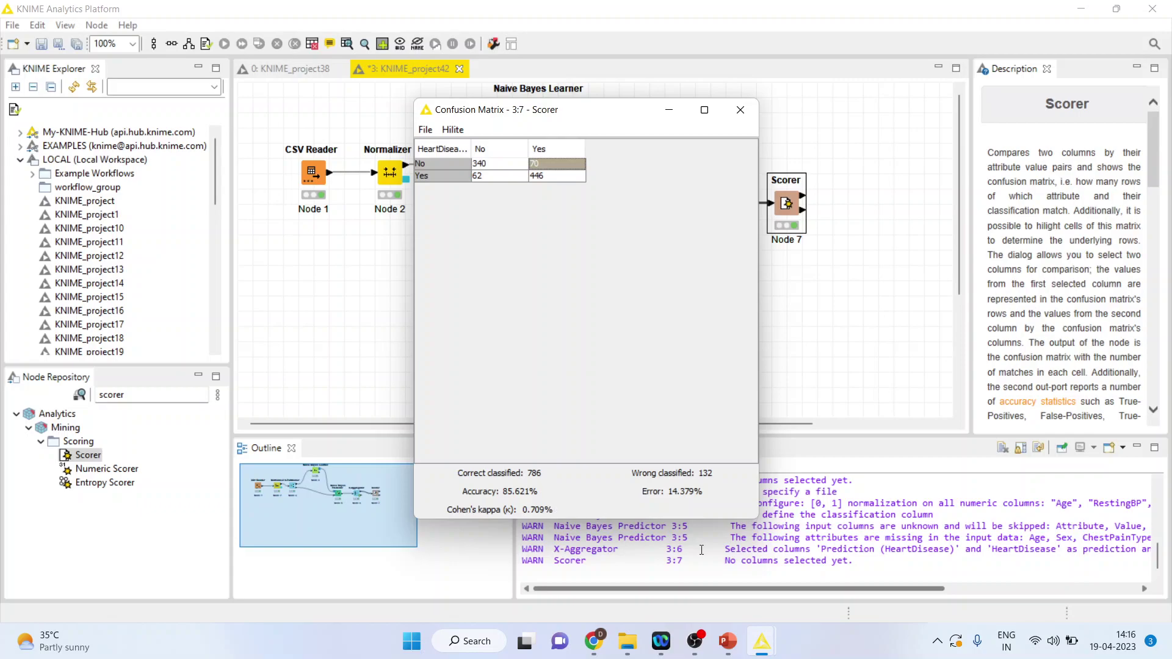
Switch to the Naive Bayes presentation in PowerPoint and show the Thank You slide as a full-screen slide show
mouse_move(728, 641)
left_click(654, 554)
key("Down")
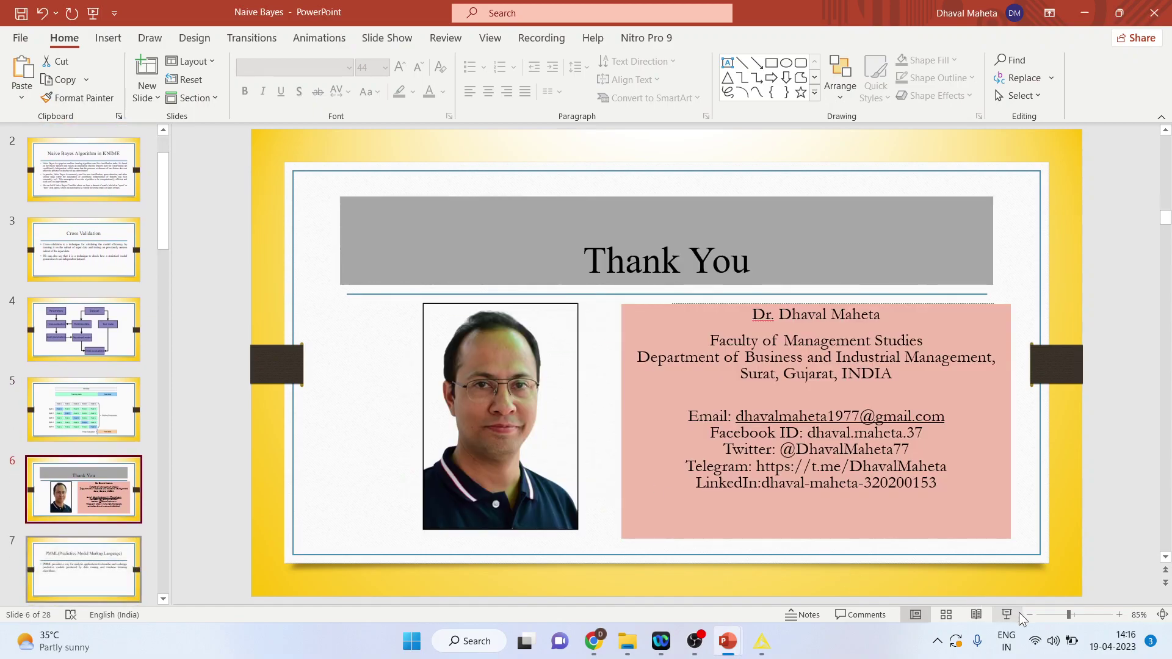
left_click(1012, 614)
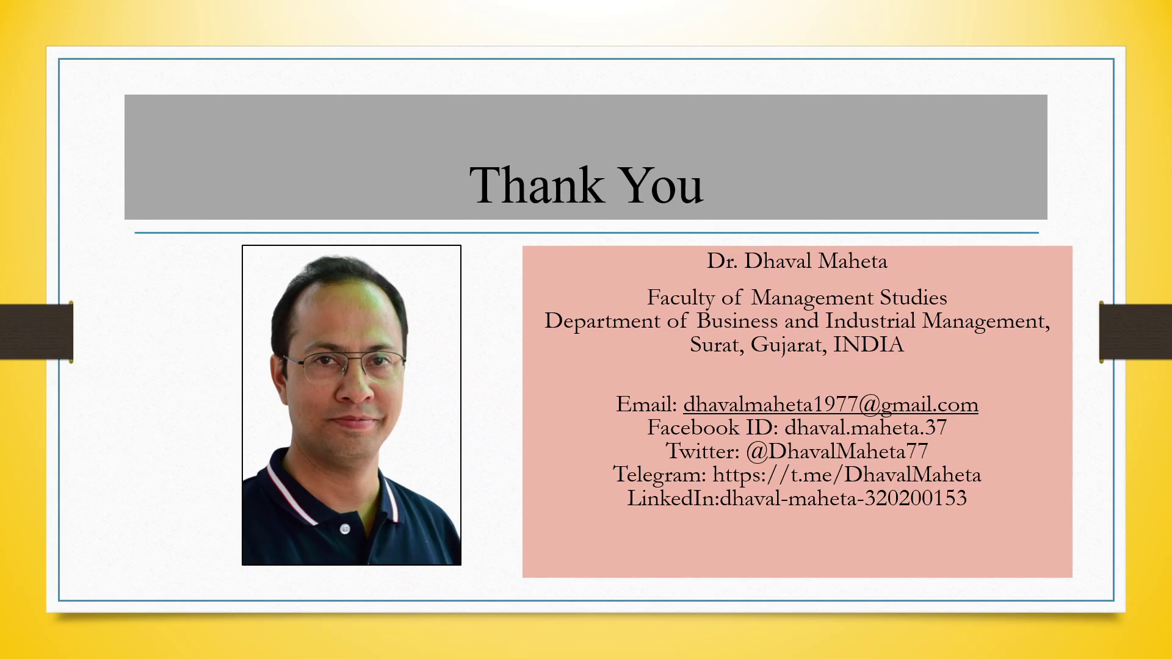